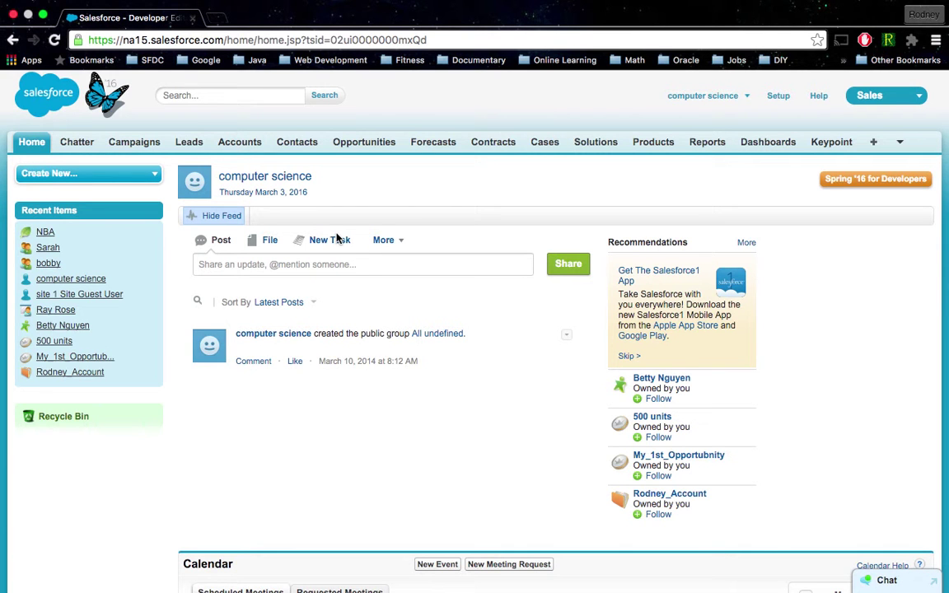
# - Open the Salesforce Setup area
pyautogui.click(919, 99)
pyautogui.click(780, 97)
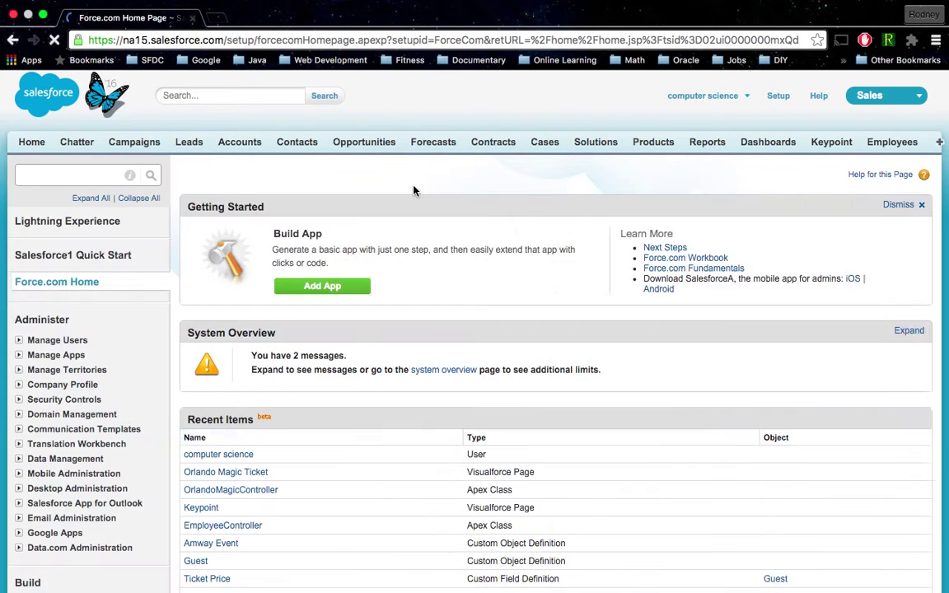
pyautogui.click(297, 41)
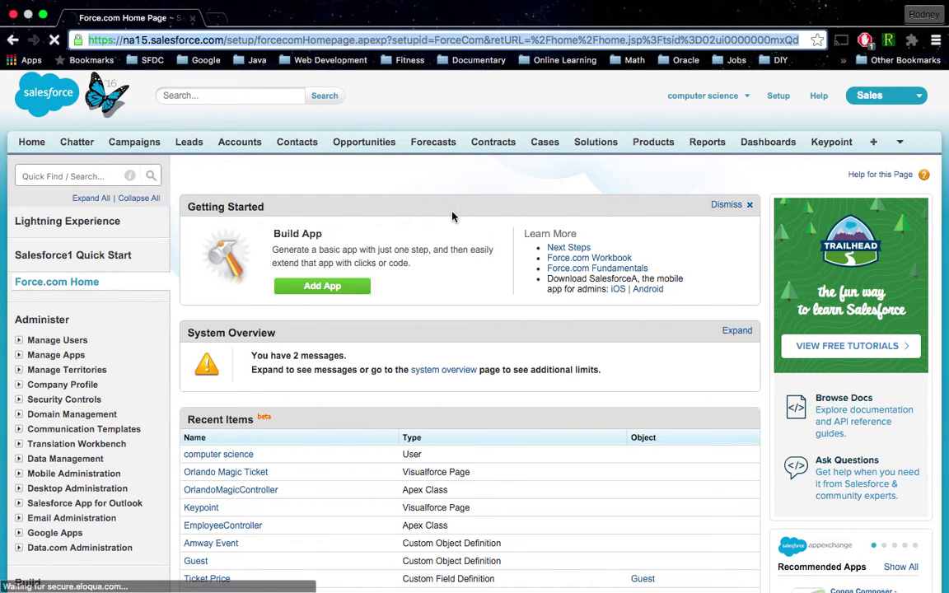
pyautogui.click(778, 96)
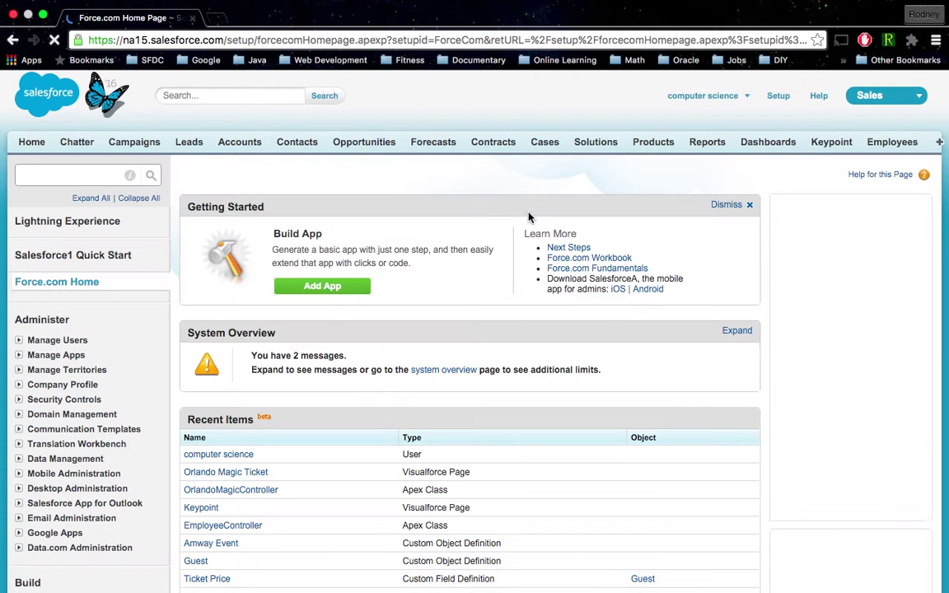
# - Open the list of custom objects under the Create section of the Build tools
pyautogui.scroll(-5, 384, 235)
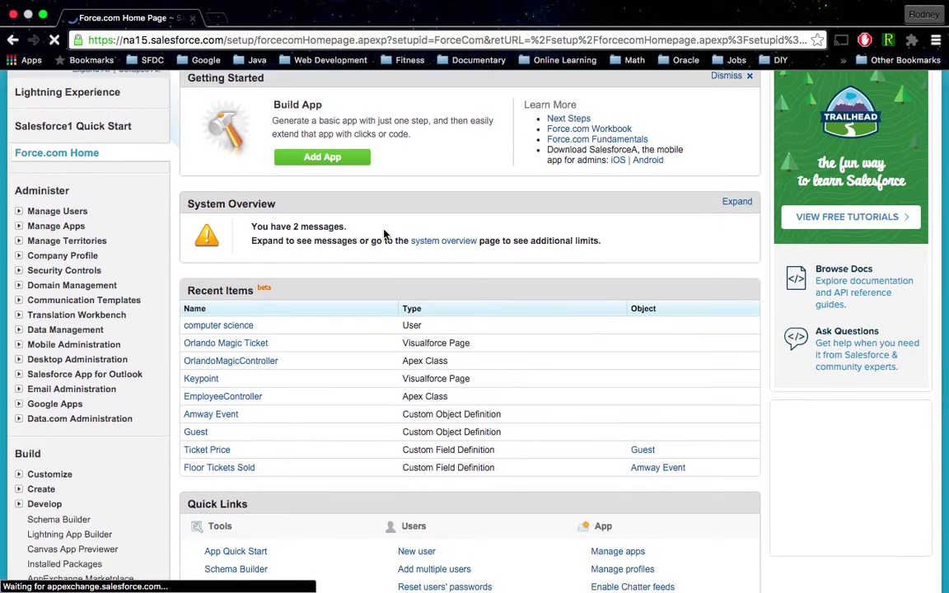
pyautogui.scroll(-3, 383, 234)
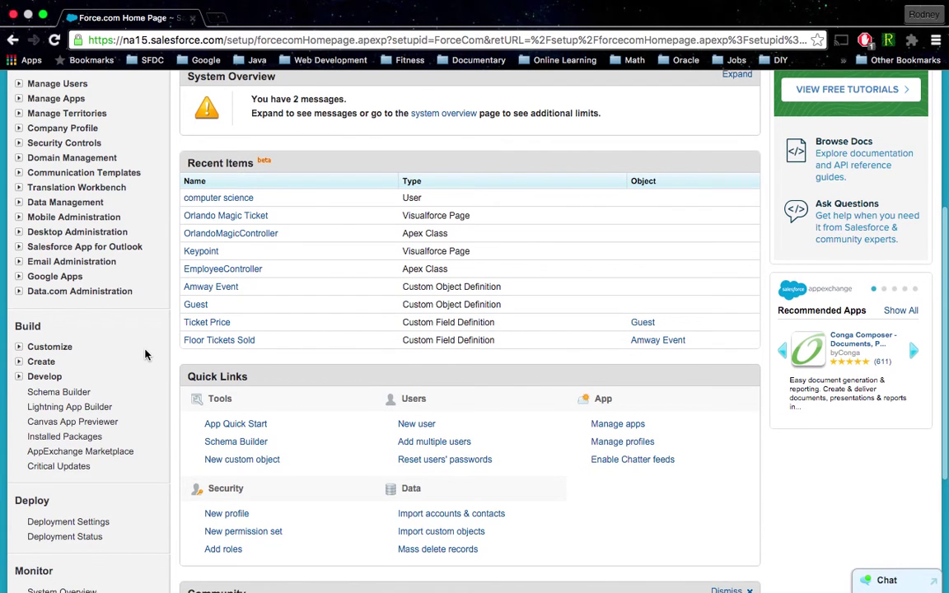
pyautogui.scroll(-4, 145, 354)
pyautogui.scroll(3, 145, 354)
pyautogui.scroll(-4, 145, 354)
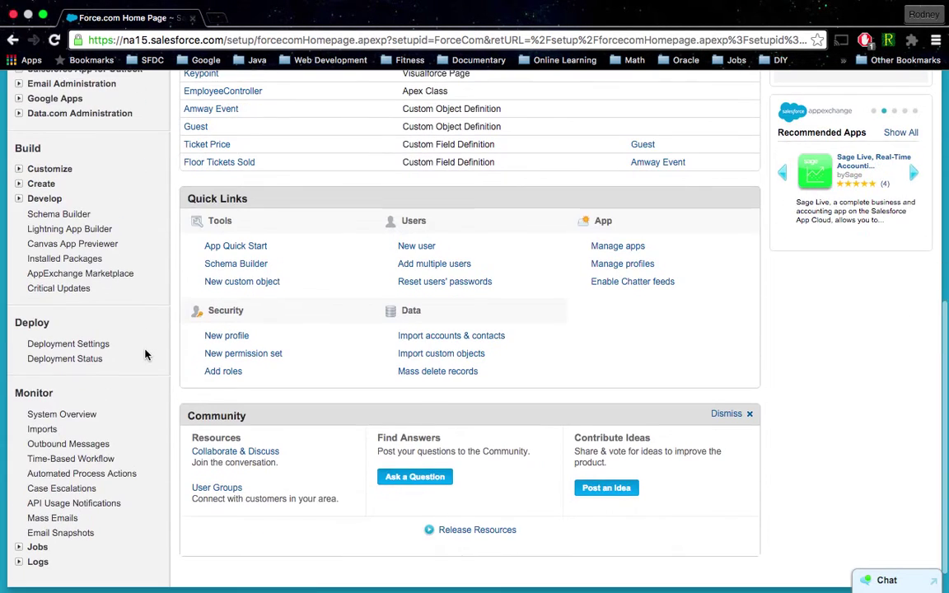
pyautogui.click(19, 184)
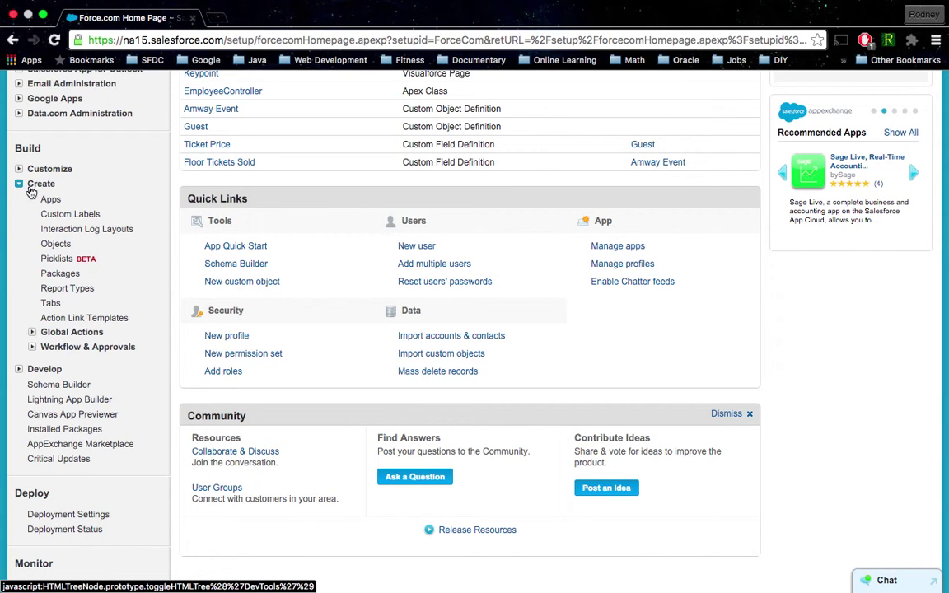
pyautogui.click(58, 246)
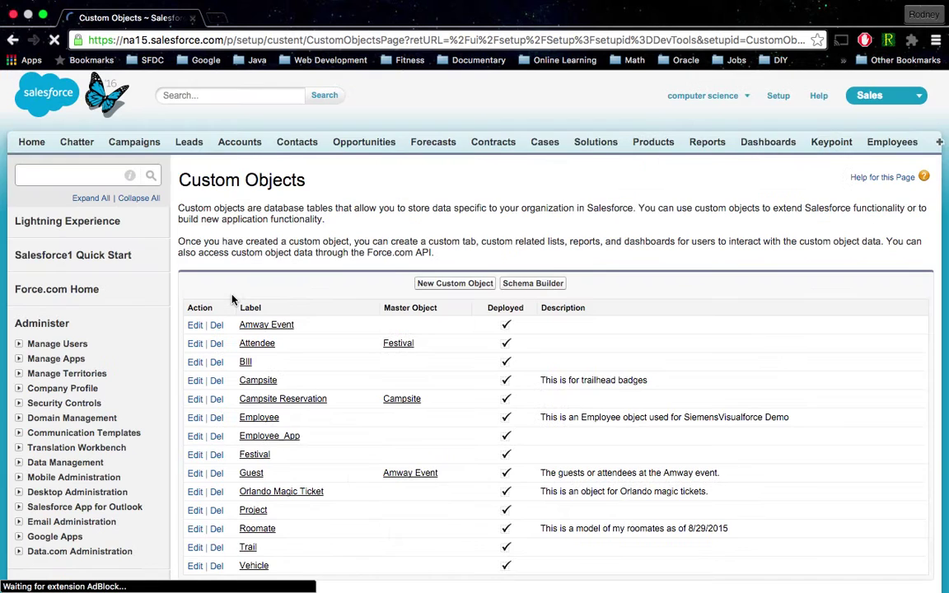
# - Look through the existing custom objects and start defining a new custom object
pyautogui.scroll(-3, 461, 388)
pyautogui.scroll(-3, 471, 401)
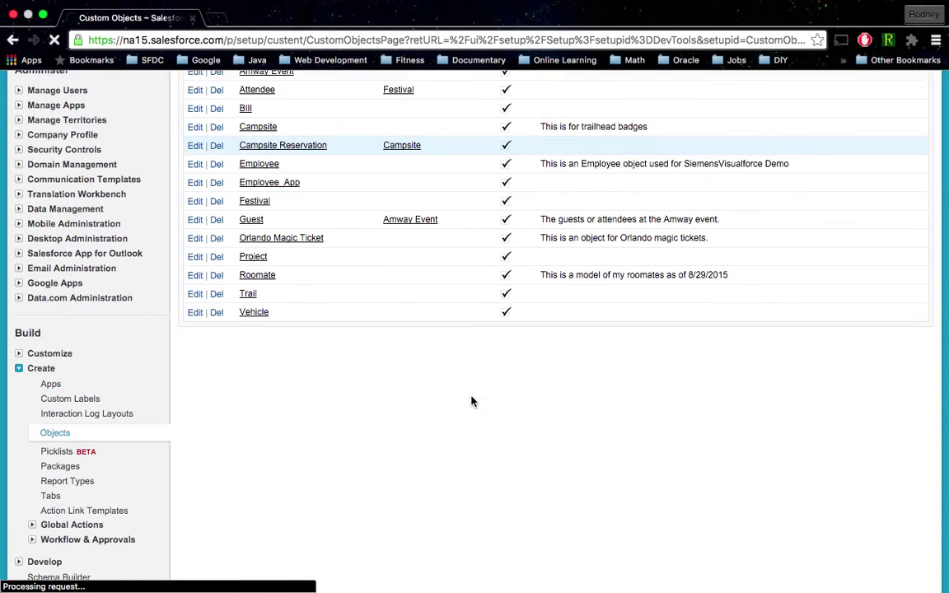
pyautogui.scroll(5, 236, 363)
pyautogui.scroll(2, 236, 362)
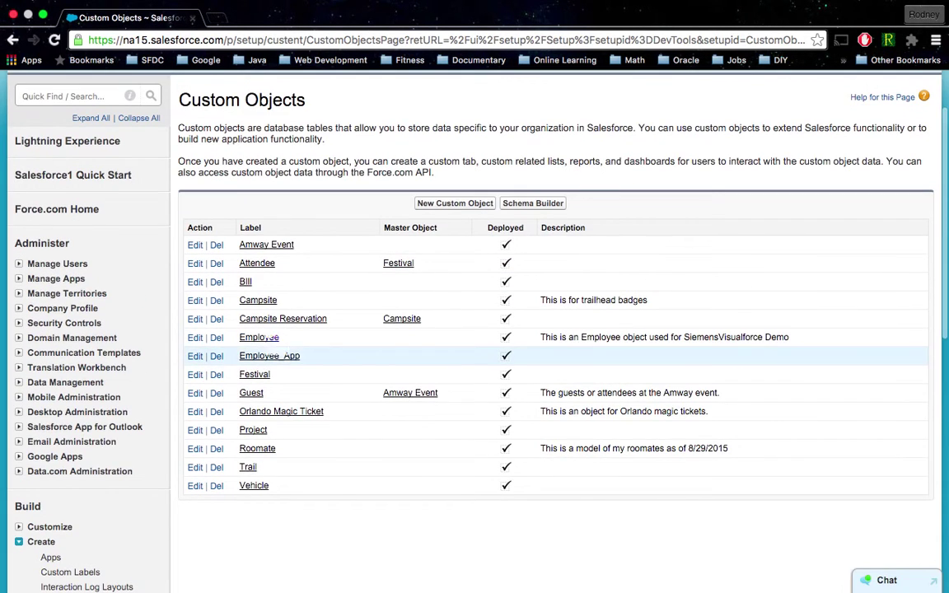
pyautogui.click(463, 206)
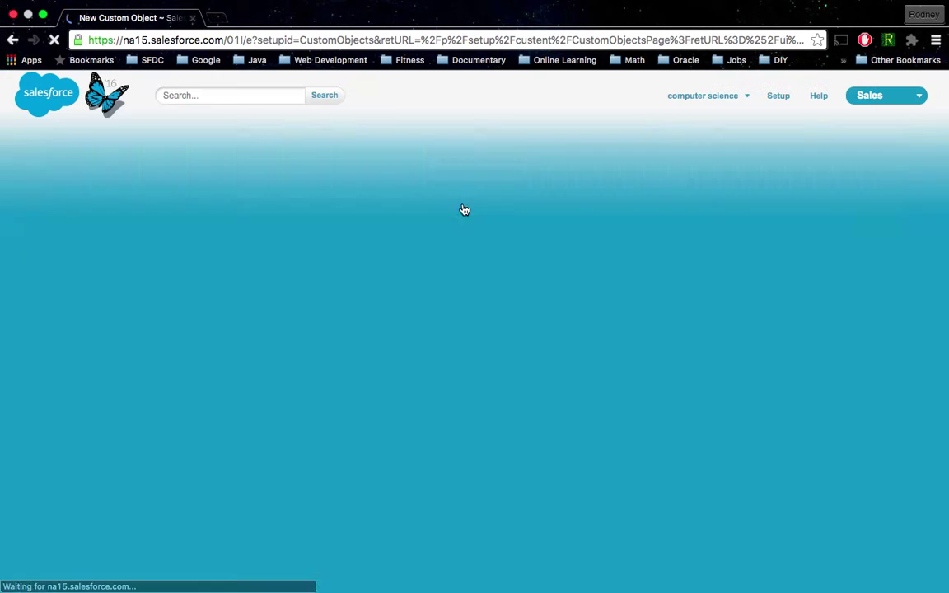
# - Set the label and plural label to "Star Wars" and enter the description "Contains information on Star Wars characters"
pyautogui.click(348, 314)
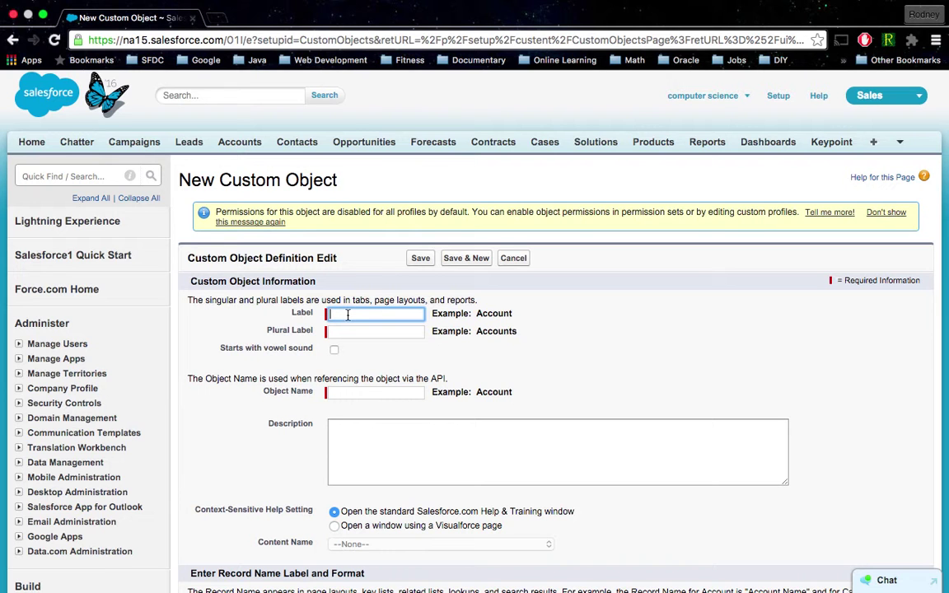
pyautogui.write('Star Wars')
pyautogui.press('Tab')
pyautogui.click(330, 331)
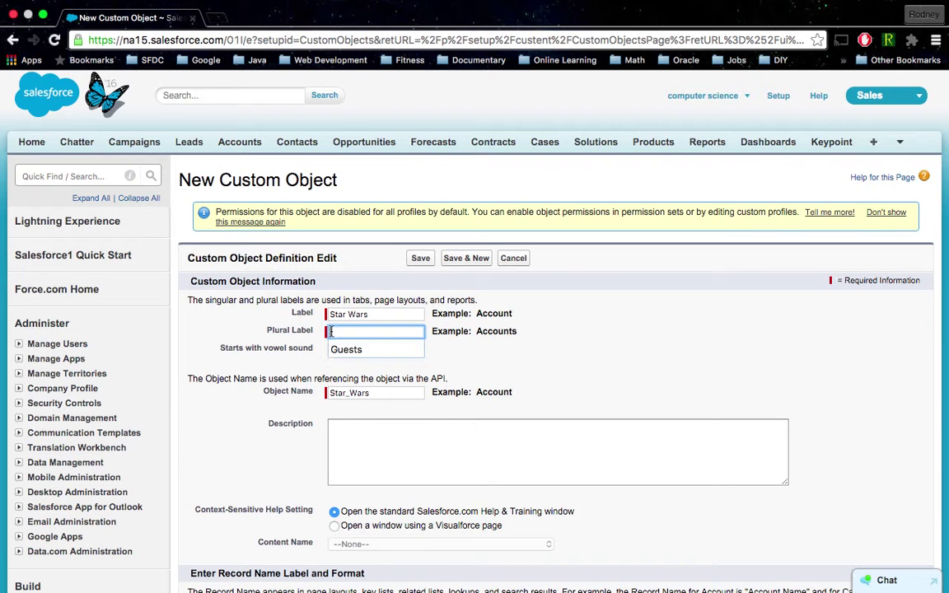
pyautogui.write('Star')
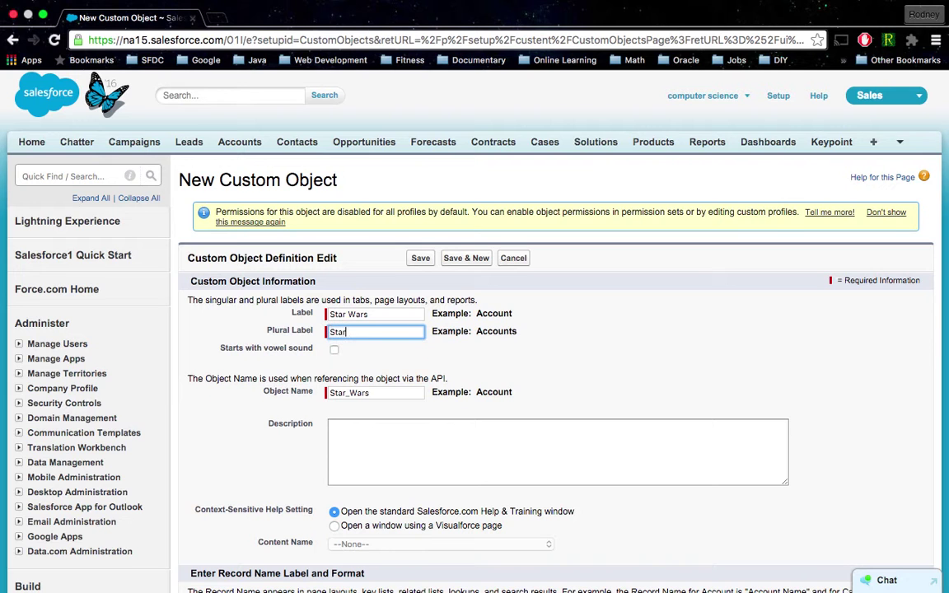
pyautogui.write(' Wars')
pyautogui.click(363, 427)
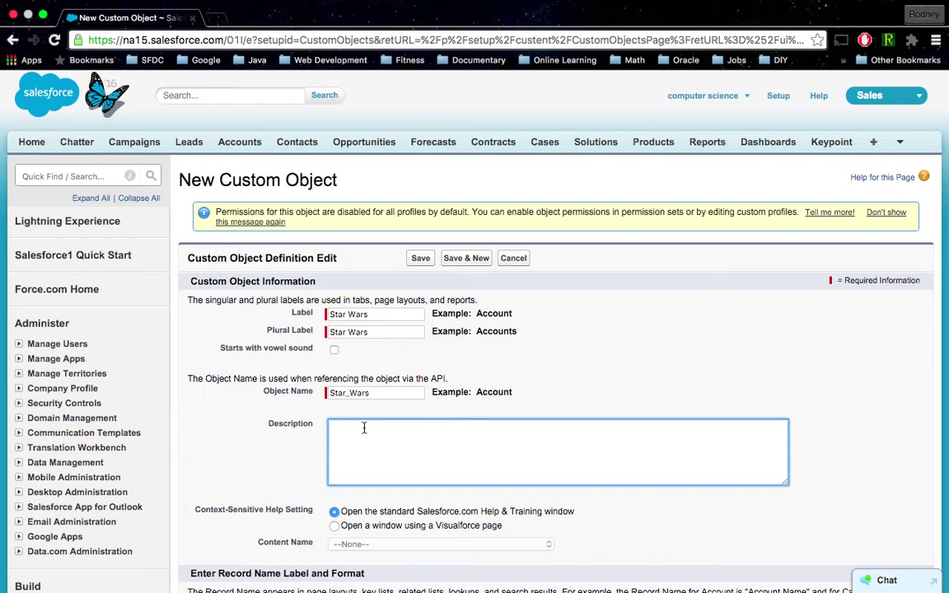
pyautogui.write('Contains information on Star Wars characters')
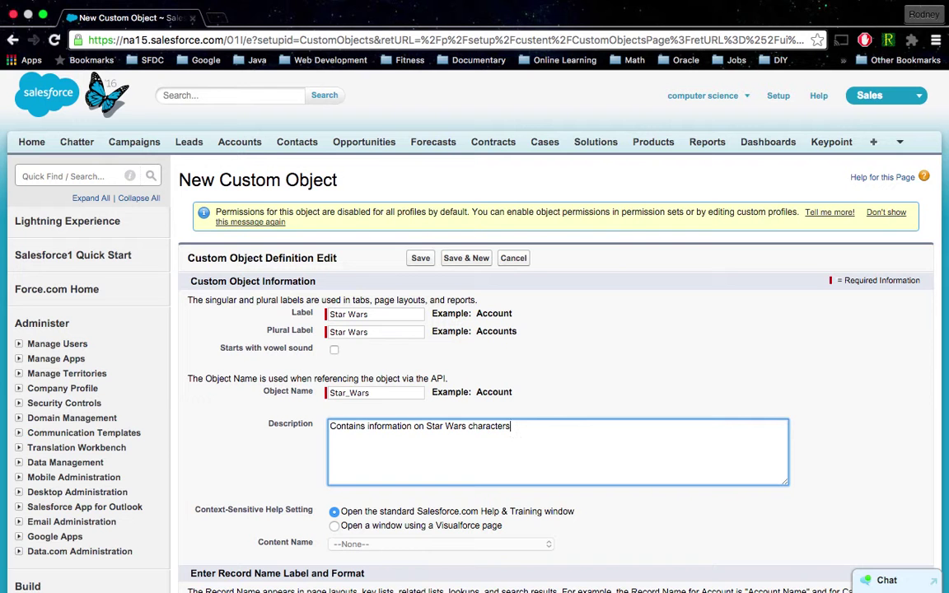
# - Keep the record name "Star Wars Name" with the Text data type and save the custom object with its default options
pyautogui.scroll(-3, 492, 448)
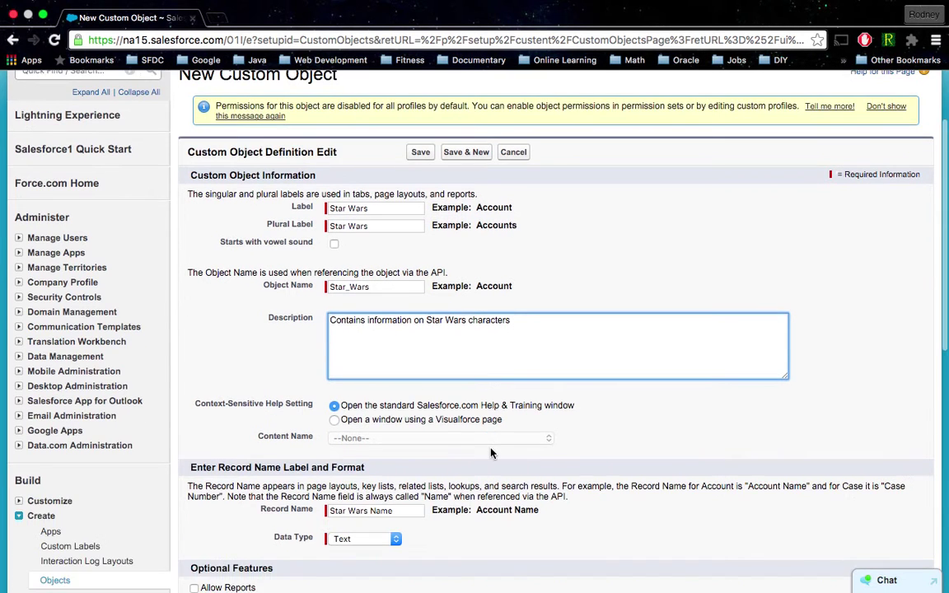
pyautogui.scroll(-3, 492, 453)
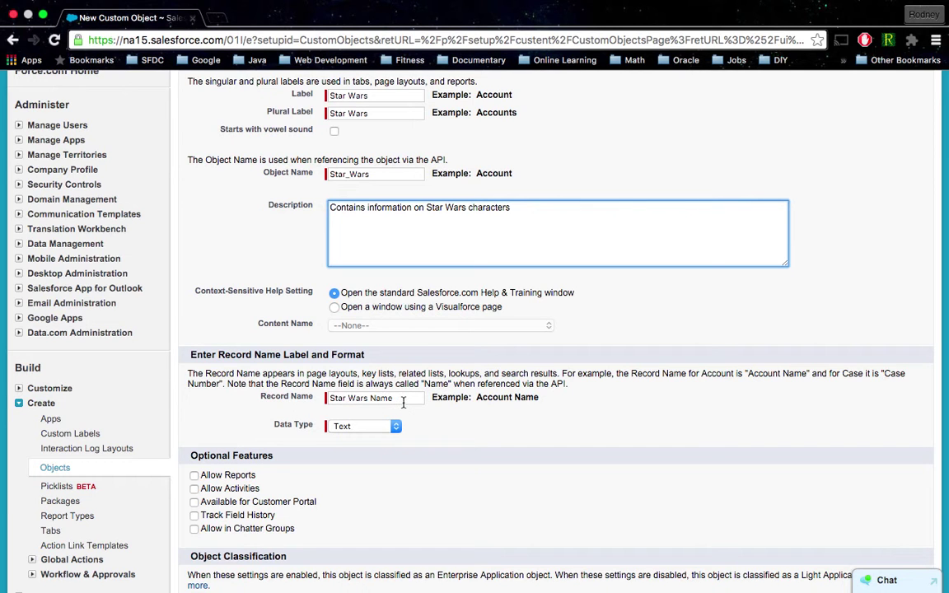
pyautogui.moveTo(403, 401); pyautogui.dragTo(324, 397)
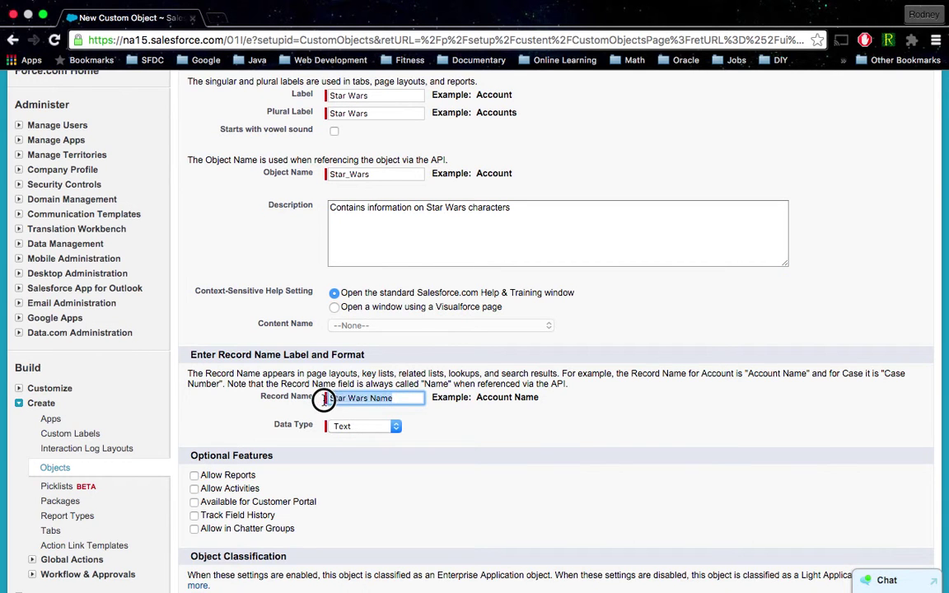
pyautogui.click(396, 430)
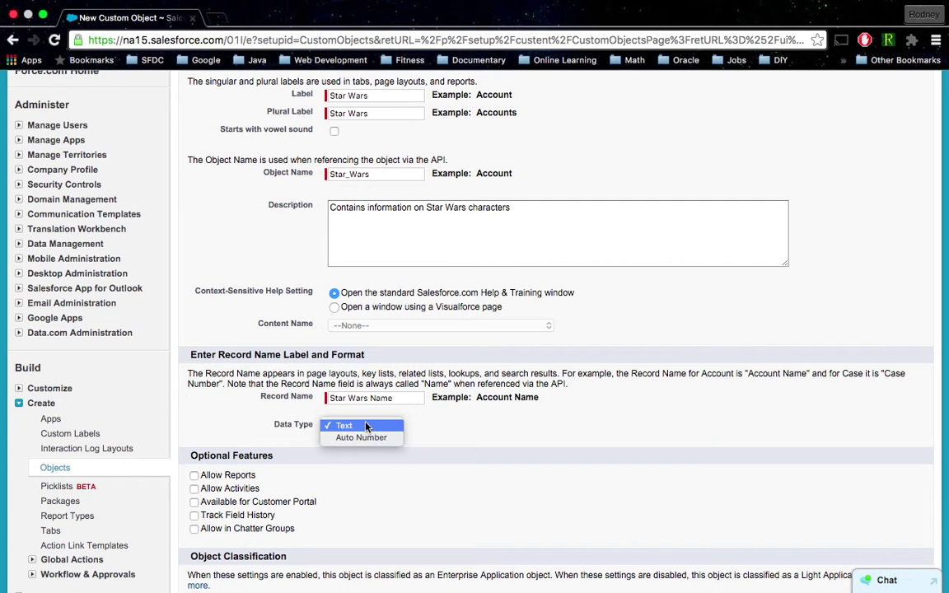
pyautogui.click(365, 426)
pyautogui.scroll(-5, 549, 487)
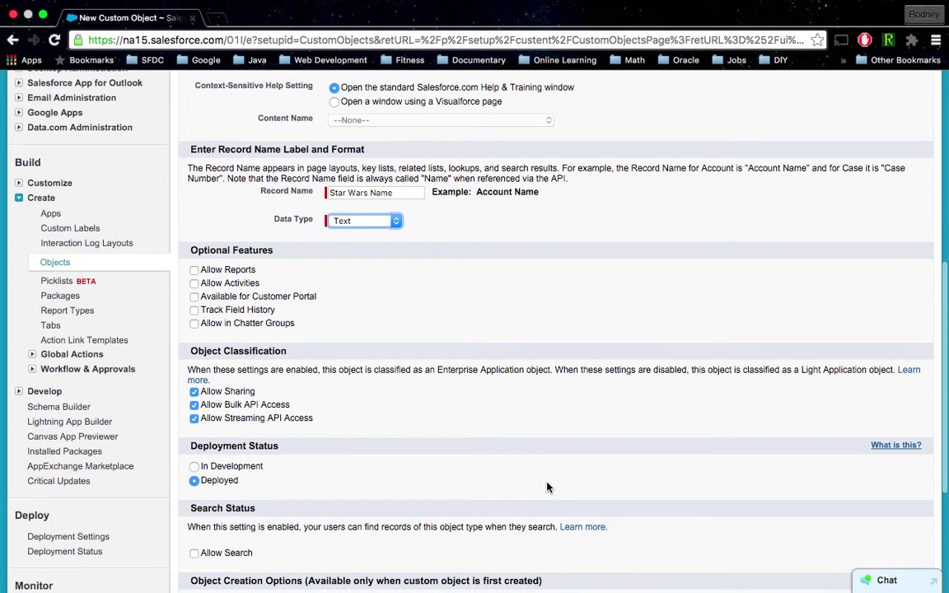
pyautogui.scroll(-3, 547, 486)
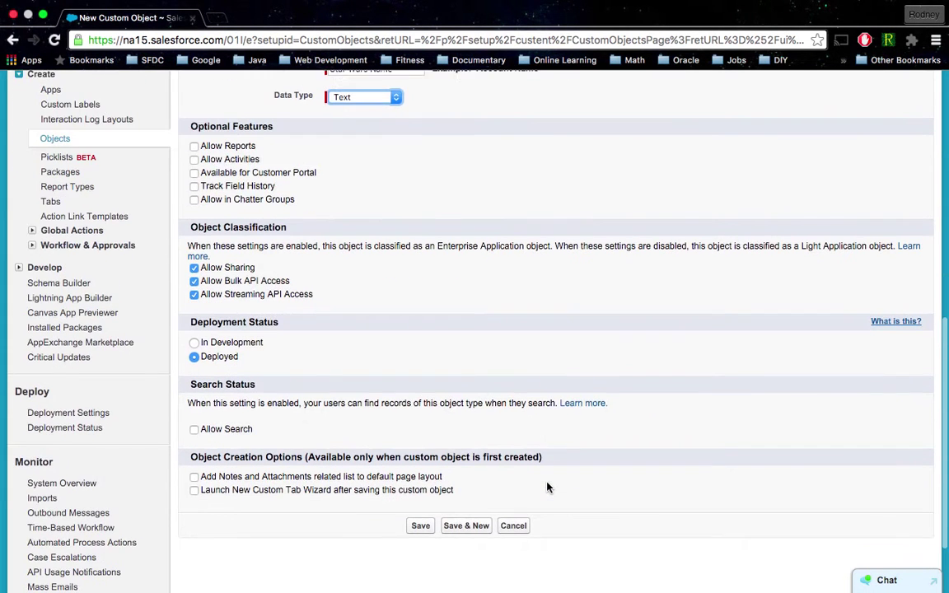
pyautogui.scroll(-1, 546, 487)
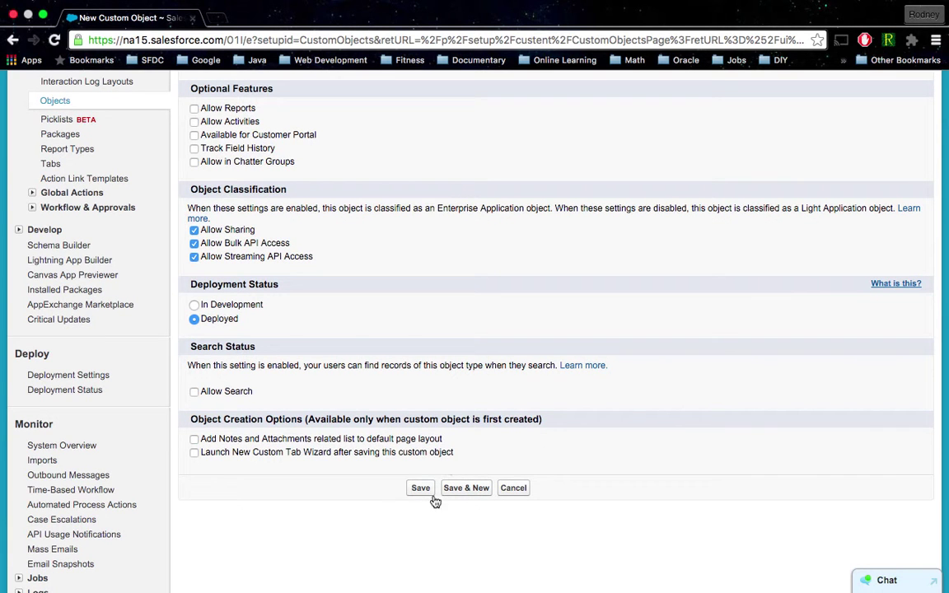
pyautogui.click(420, 489)
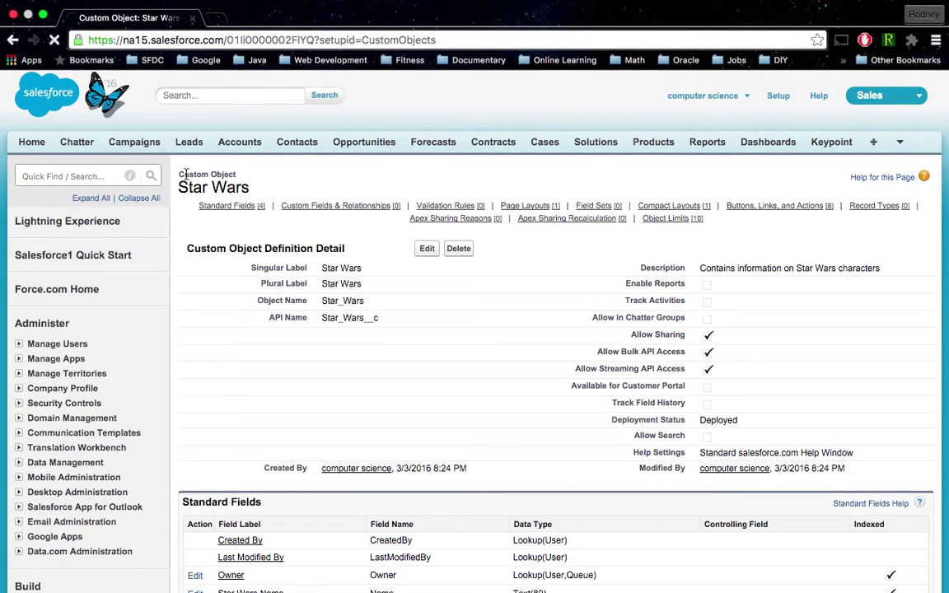
# - Examine the Star Wars object's definition page, including its API name, standard fields, custom fields, triggers, page layouts and actions
pyautogui.moveTo(249, 189); pyautogui.dragTo(176, 188)
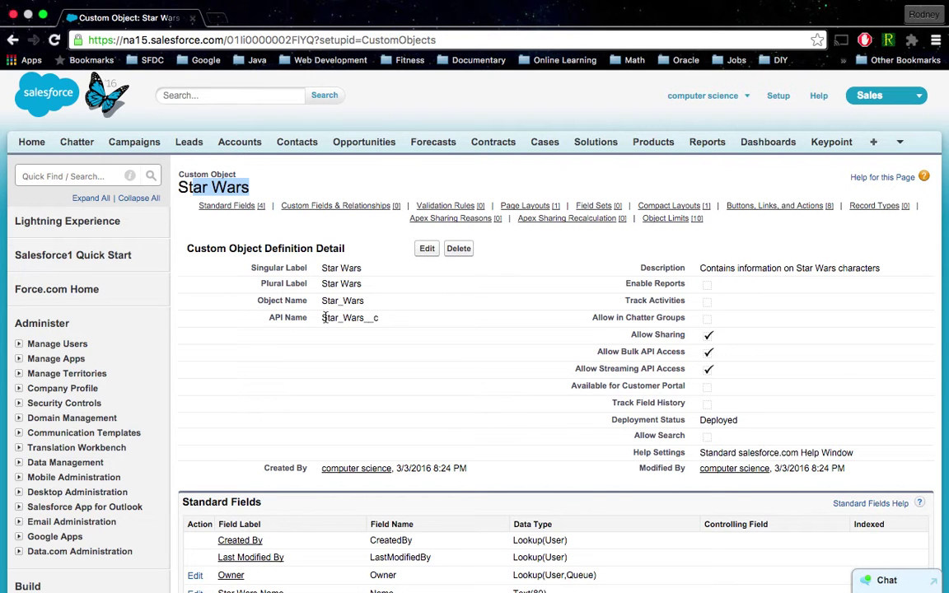
pyautogui.moveTo(323, 317); pyautogui.dragTo(383, 316)
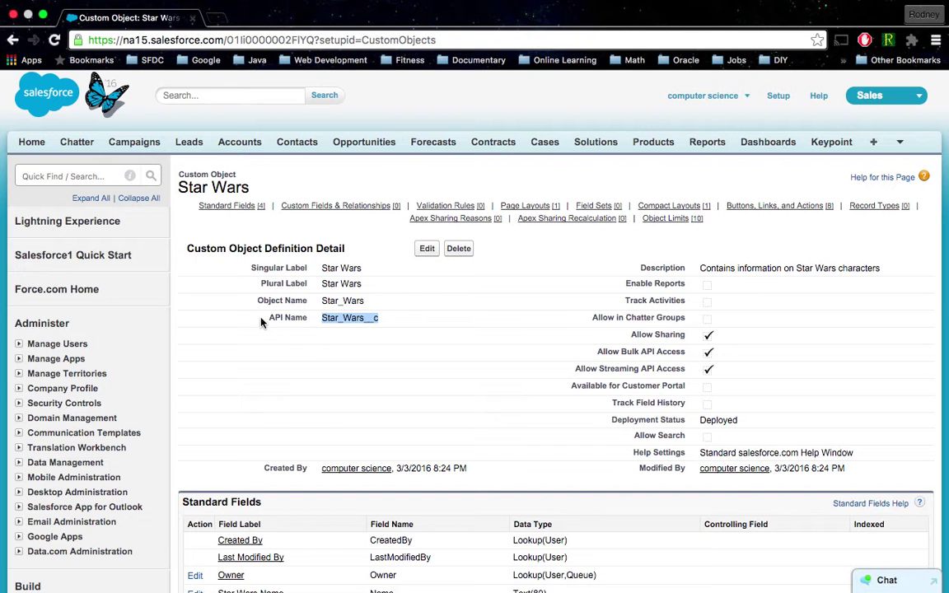
pyautogui.scroll(-2, 569, 371)
pyautogui.scroll(-7, 568, 371)
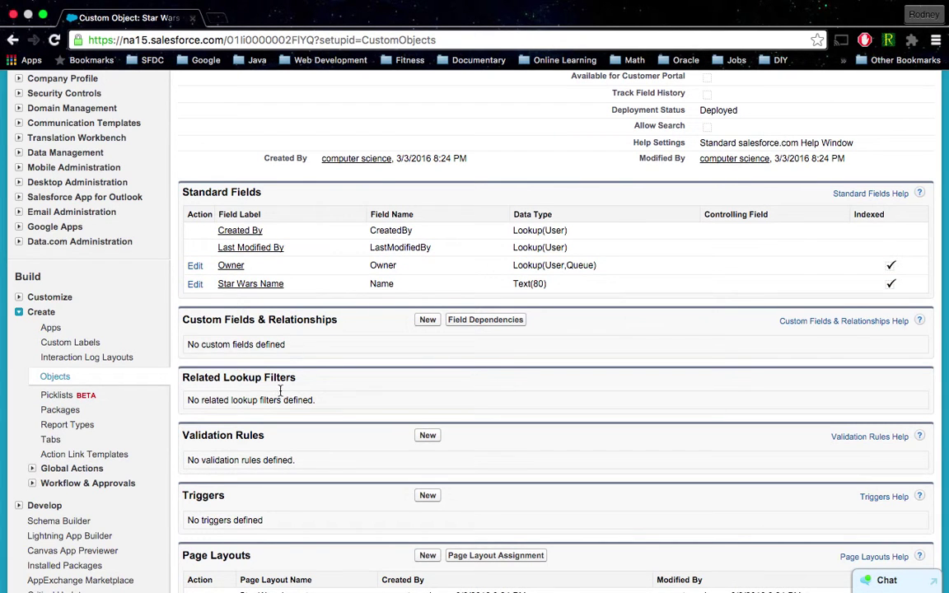
pyautogui.scroll(-1, 272, 379)
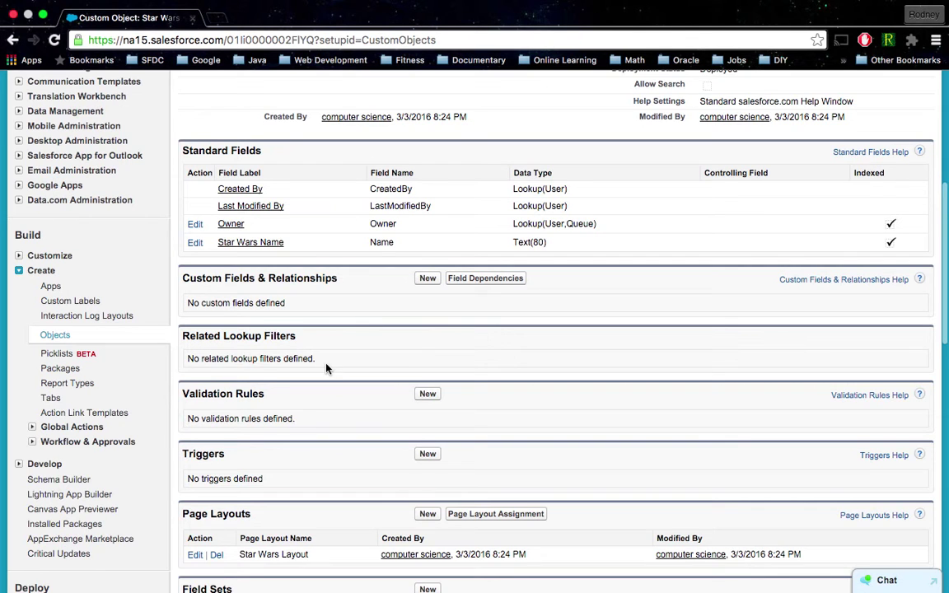
pyautogui.scroll(-2, 326, 368)
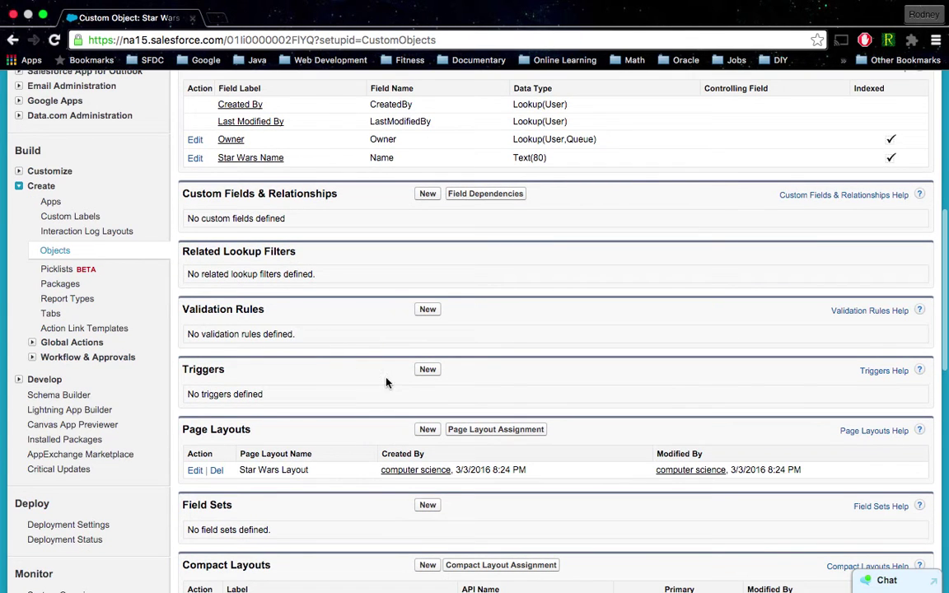
pyautogui.scroll(-4, 387, 382)
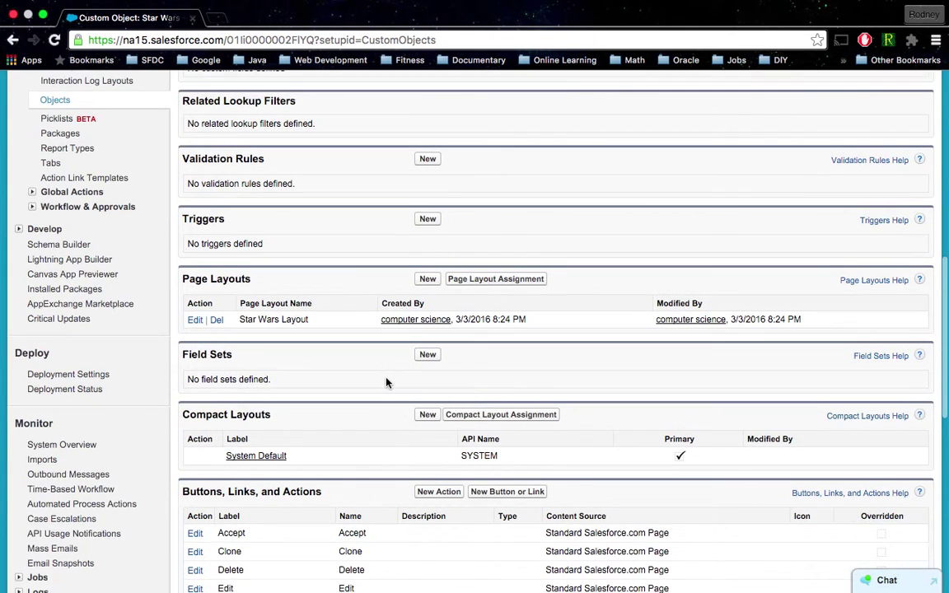
pyautogui.scroll(-5, 387, 382)
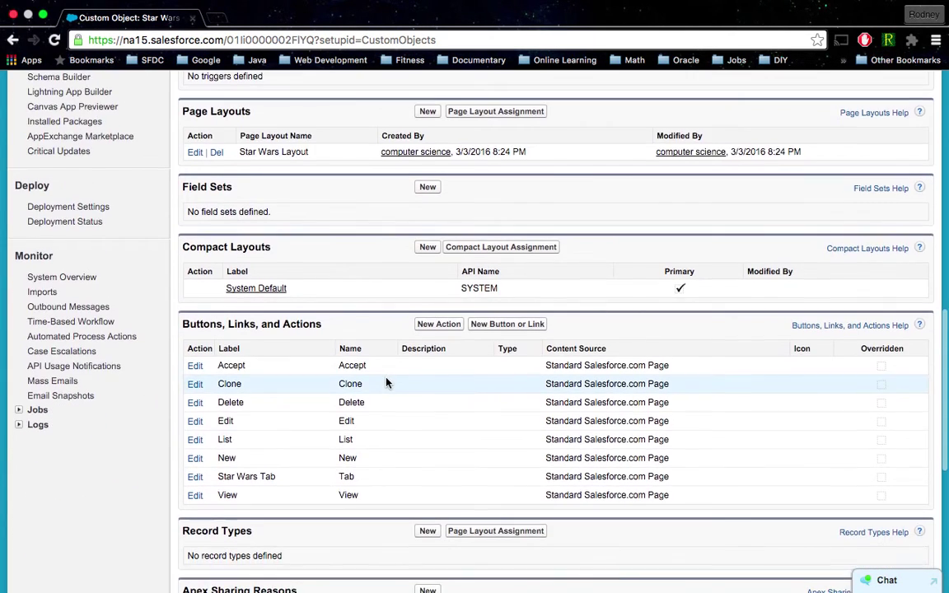
pyautogui.scroll(-3, 386, 382)
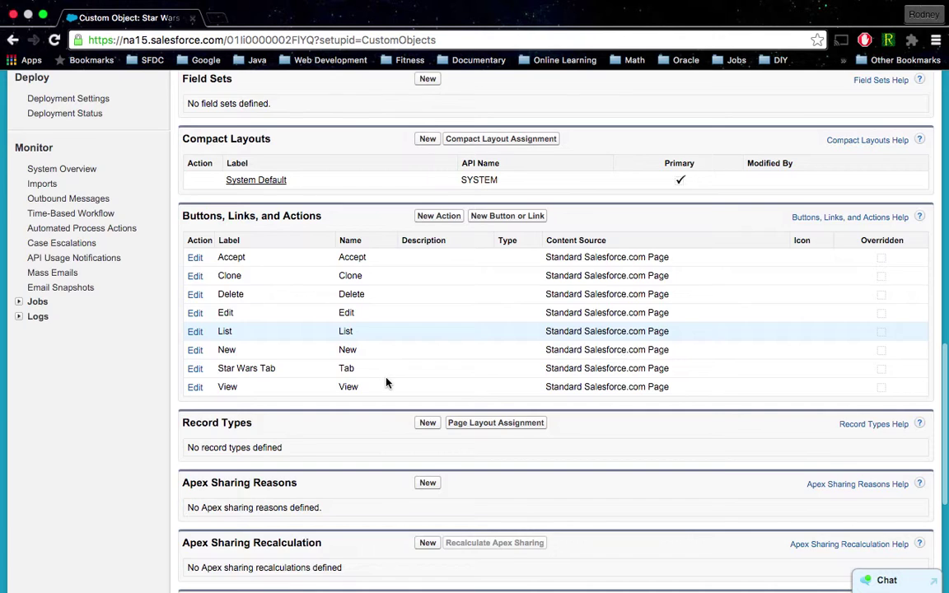
# - Start a new custom field on the Star Wars object with the Text data type and continue to its details
pyautogui.scroll(15, 387, 382)
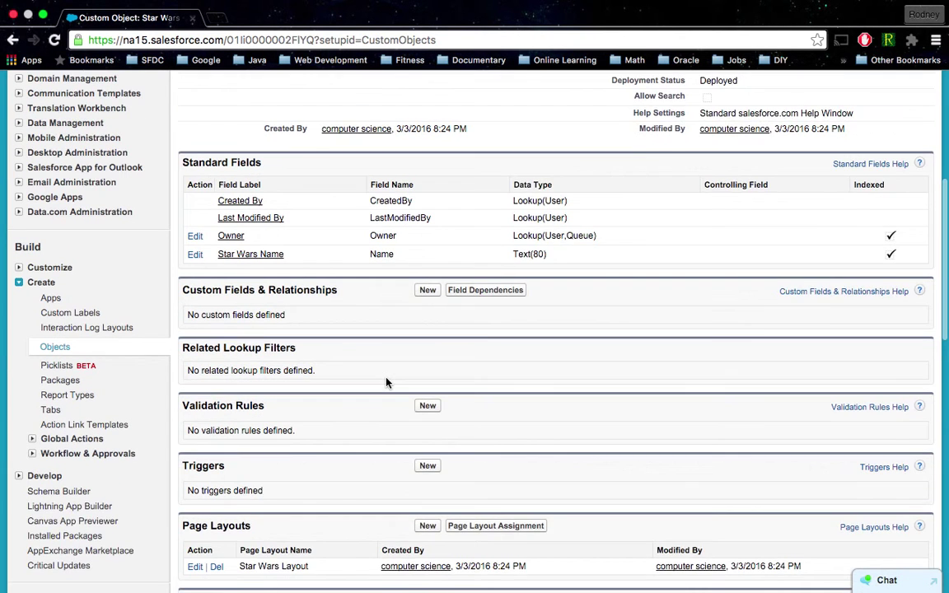
pyautogui.scroll(1, 386, 383)
pyautogui.click(427, 320)
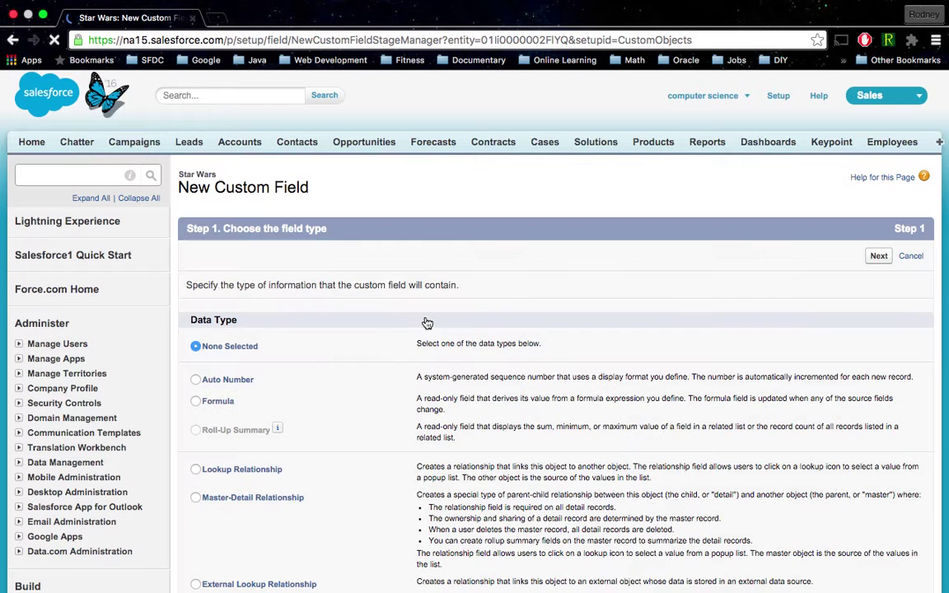
pyautogui.scroll(-5, 287, 359)
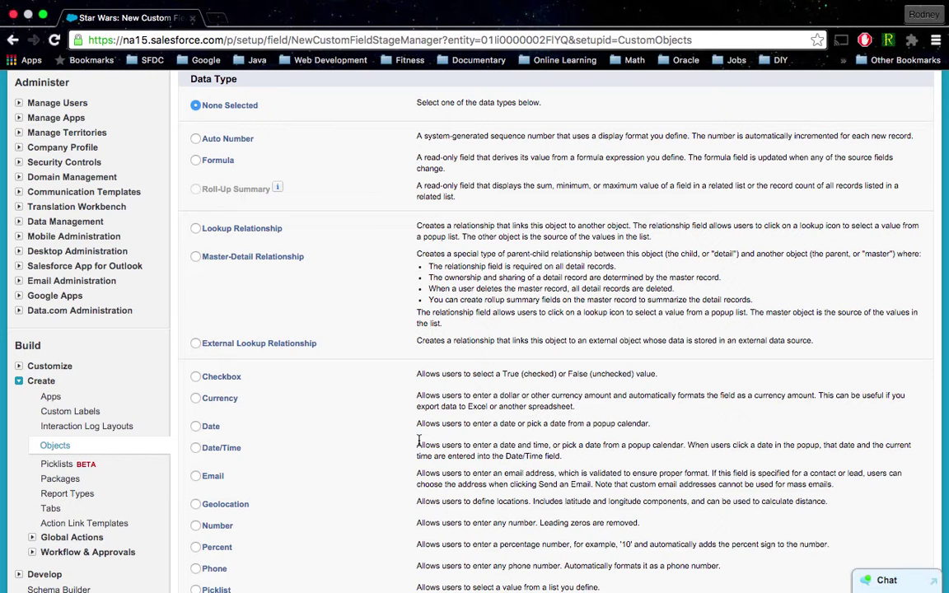
pyautogui.scroll(-5, 419, 441)
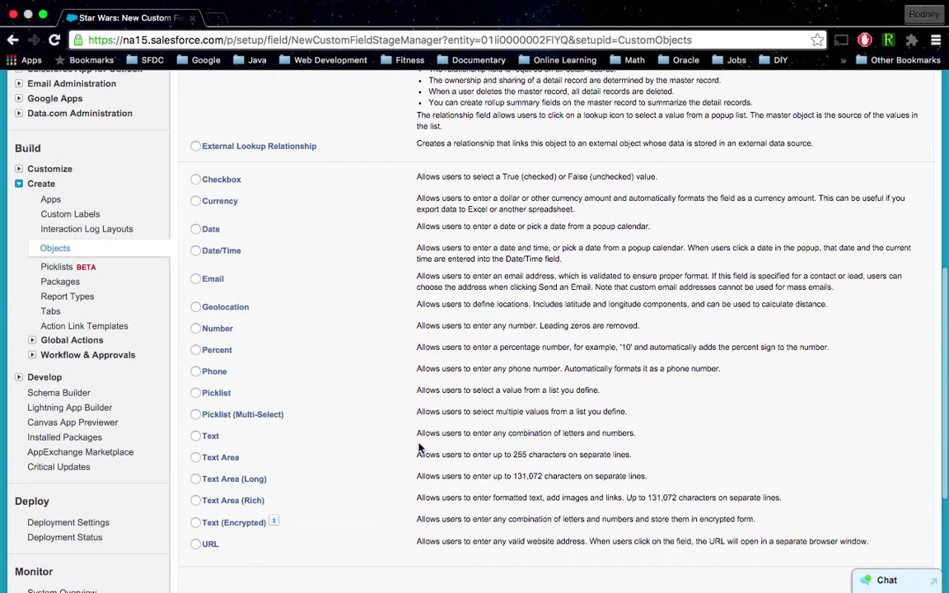
pyautogui.scroll(-3, 419, 447)
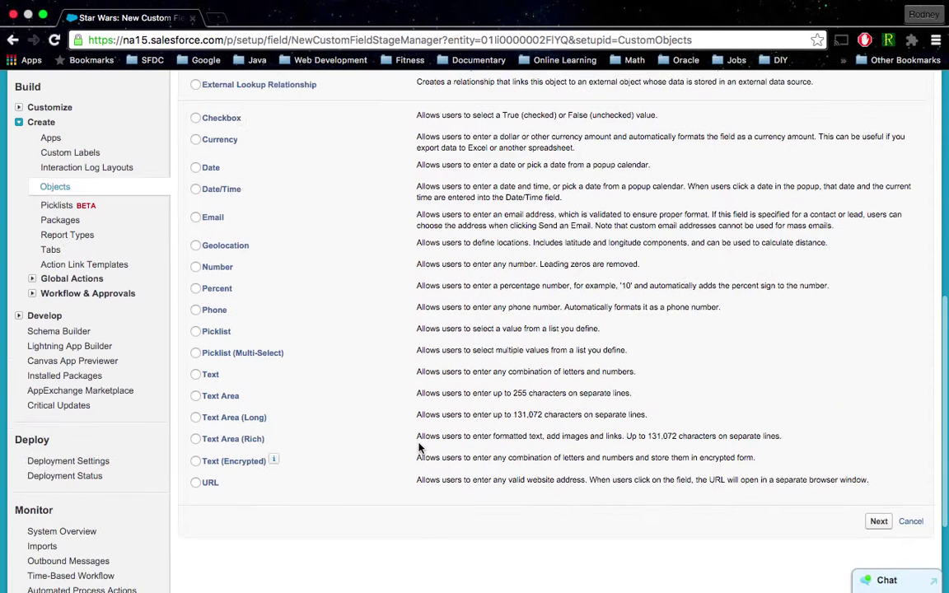
pyautogui.click(196, 310)
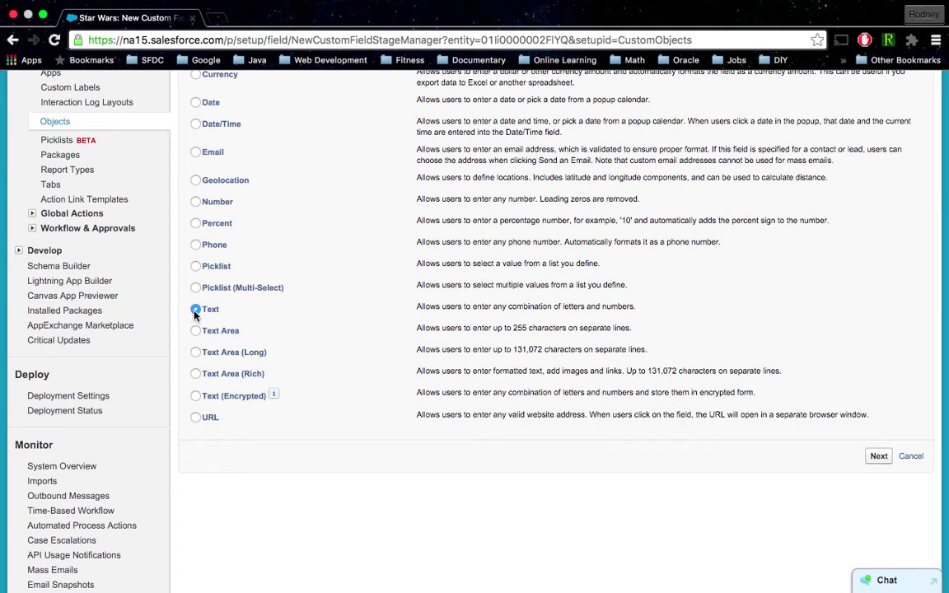
pyautogui.click(875, 461)
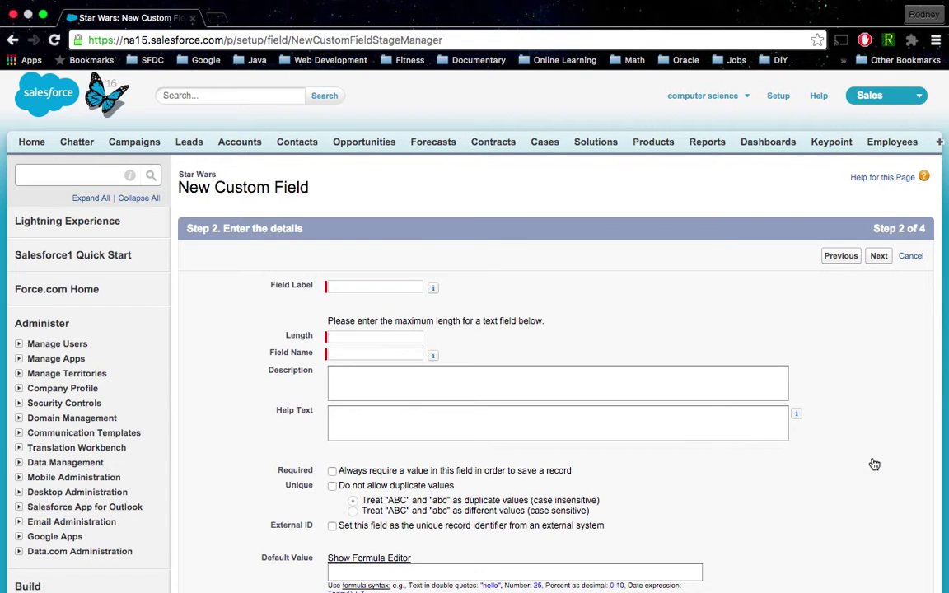
# - Set the field label to "Character Name" and the maximum length to 10
pyautogui.click(356, 288)
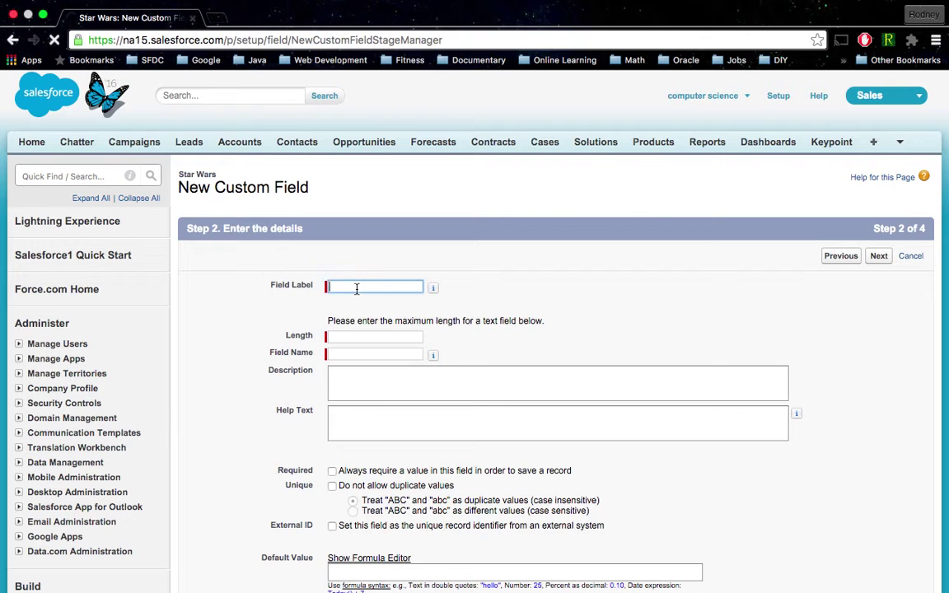
pyautogui.write('C')
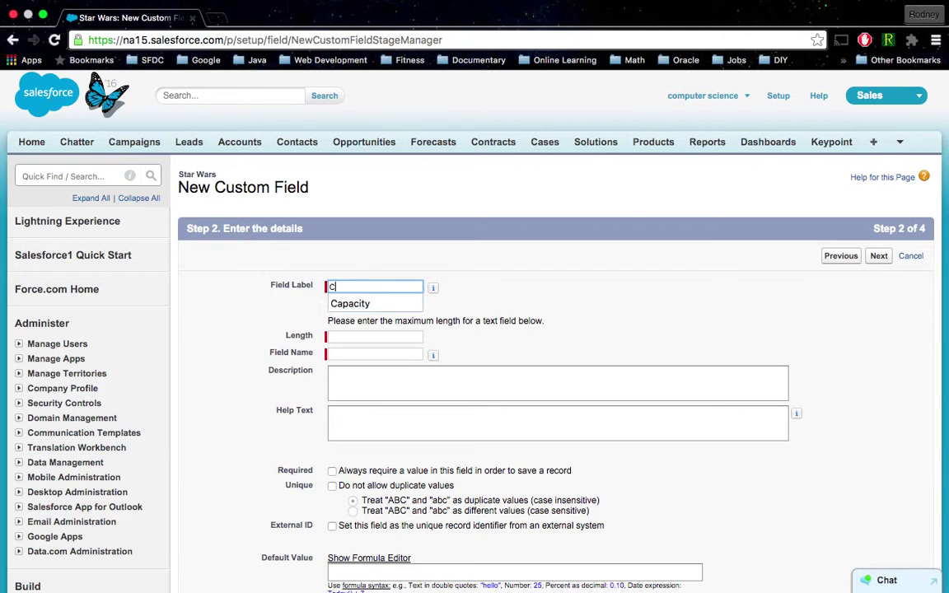
pyautogui.write('haracter')
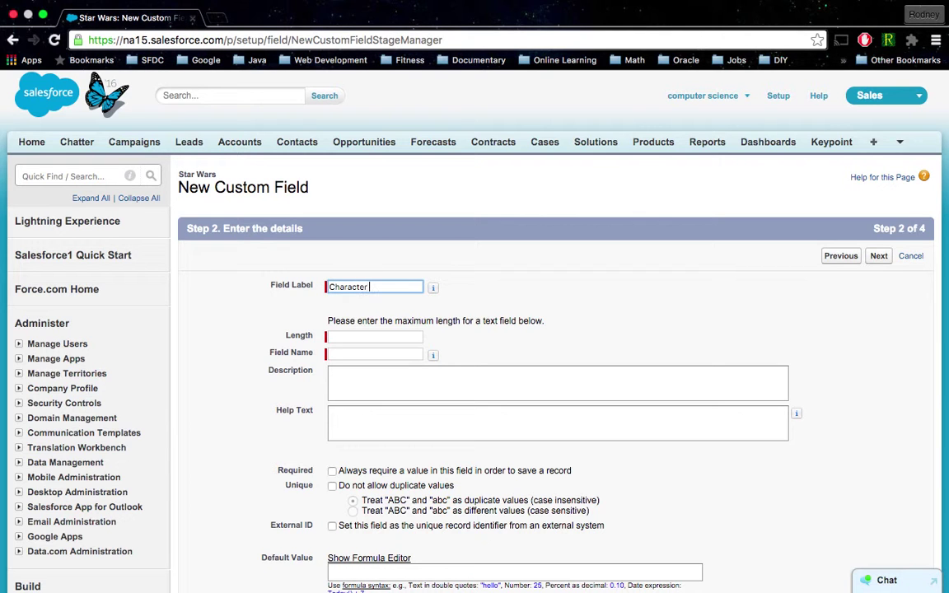
pyautogui.write(' Name')
pyautogui.click(358, 335)
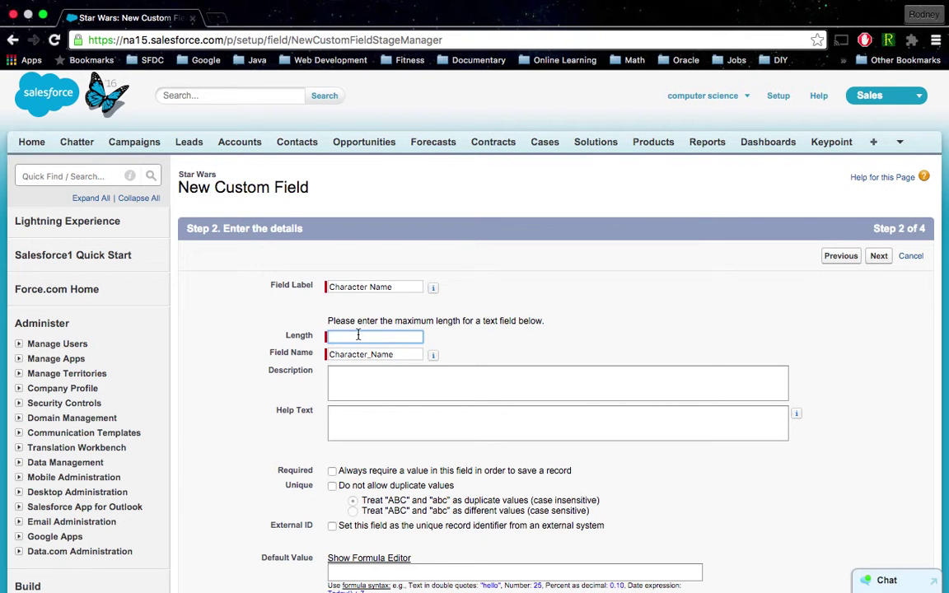
pyautogui.write('10')
# - Enter the field description "The name of the Star Wars character"
pyautogui.click(375, 382)
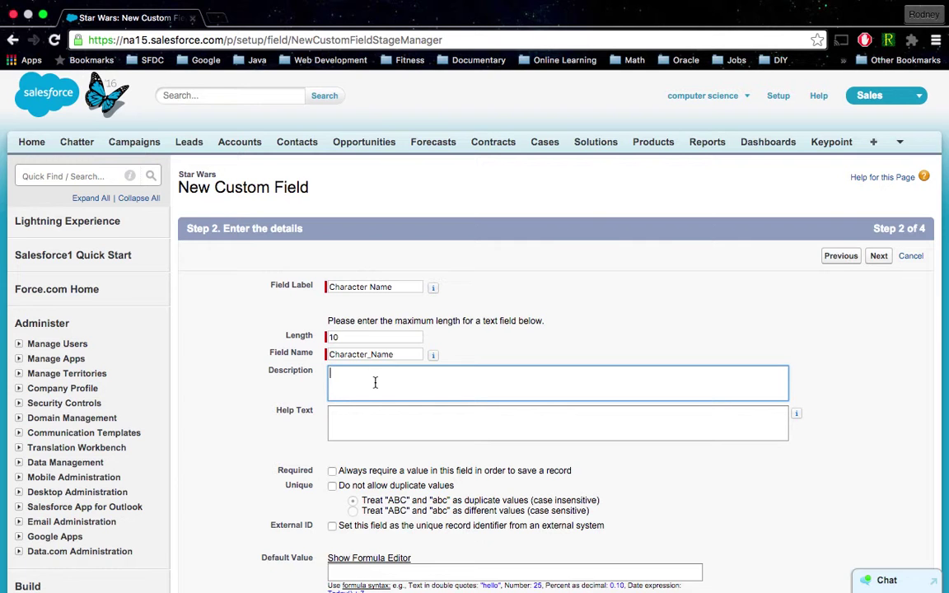
pyautogui.write('Thi')
pyautogui.write('e name of t')
pyautogui.write('he ')
pyautogui.write('Star w')
pyautogui.press('BackSpace')
pyautogui.write('Wars character')
# - Enter the help text "Please enter no more than 10 characters" for the field
pyautogui.click(557, 422)
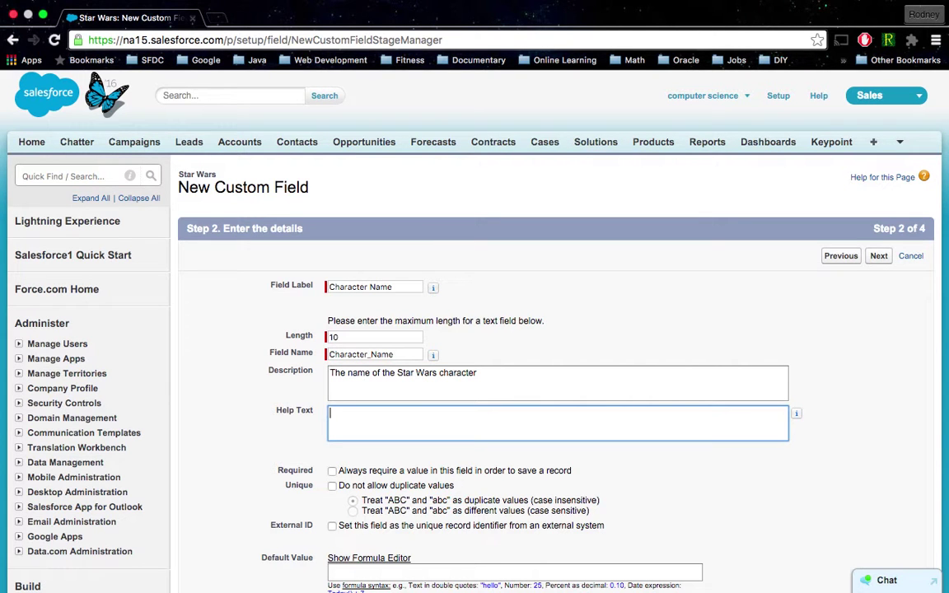
pyautogui.write('Please enter characters no')
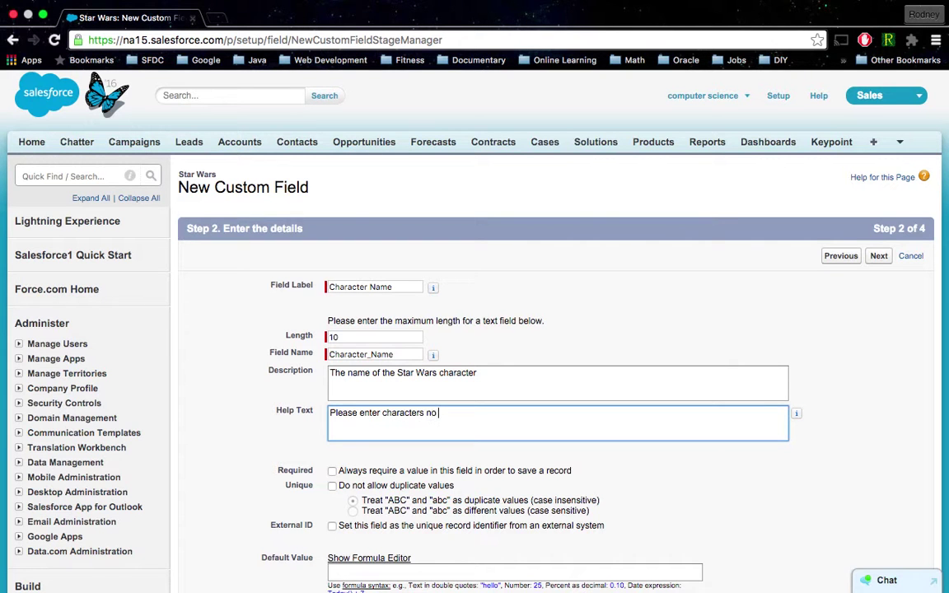
pyautogui.write(' longer than 10')
pyautogui.click(482, 421)
pyautogui.moveTo(482, 421); pyautogui.dragTo(426, 414)
pyautogui.press('BackSpace')
pyautogui.click(381, 414)
pyautogui.write('no more tha')
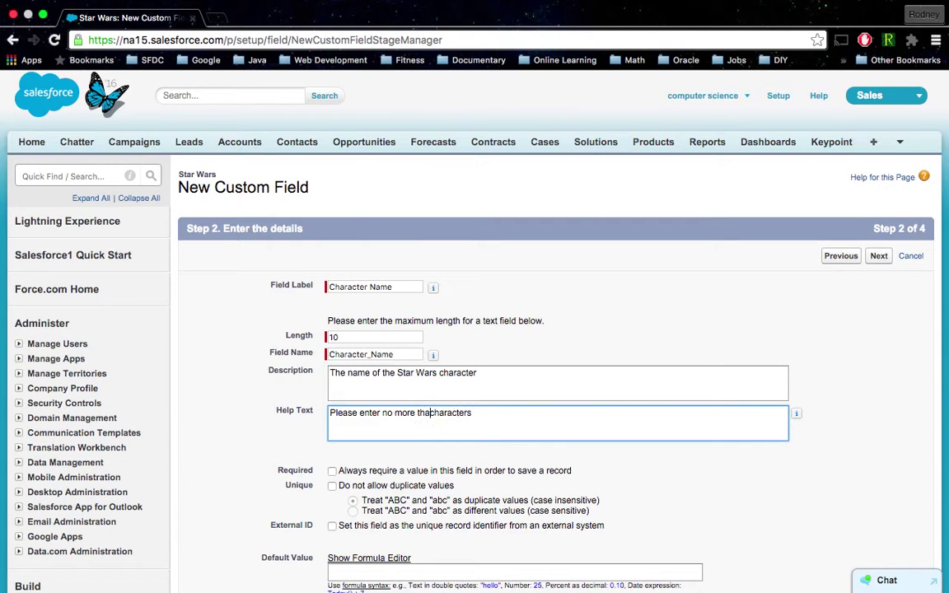
pyautogui.write('n 10')
# - Make the Character Name field always required for saving a record and continue to field-level security
pyautogui.scroll(-3, 605, 483)
pyautogui.scroll(-1, 606, 484)
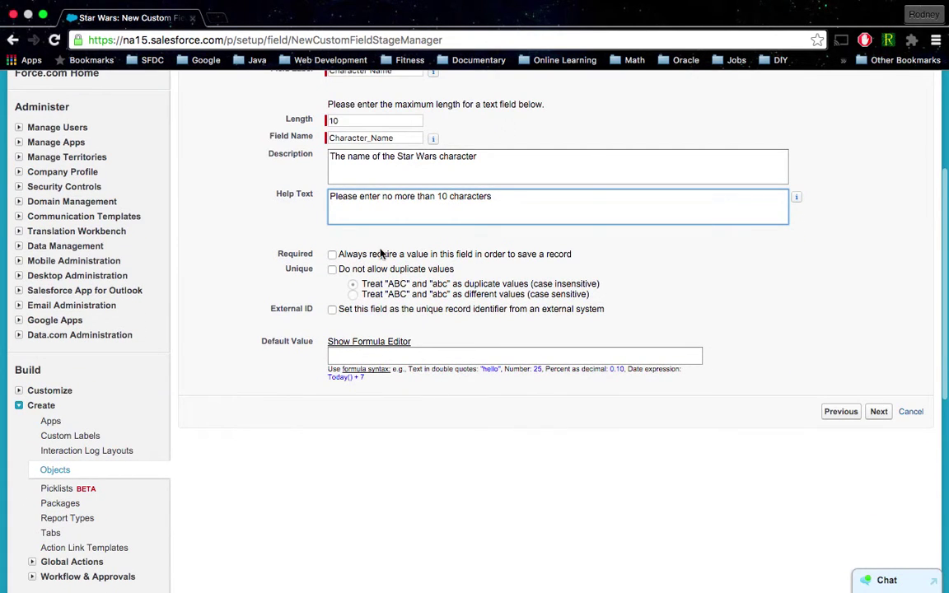
pyautogui.click(332, 254)
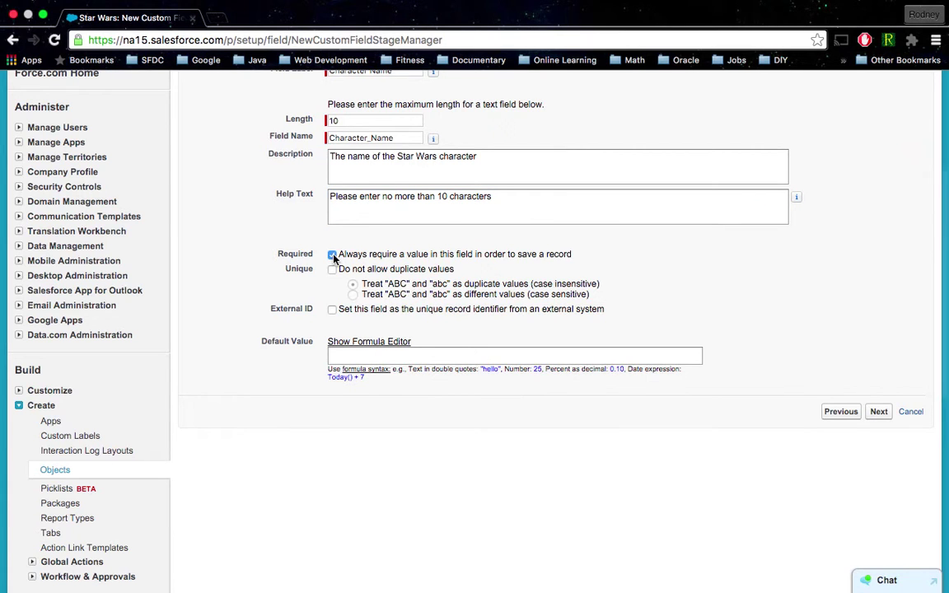
pyautogui.scroll(-2, 542, 297)
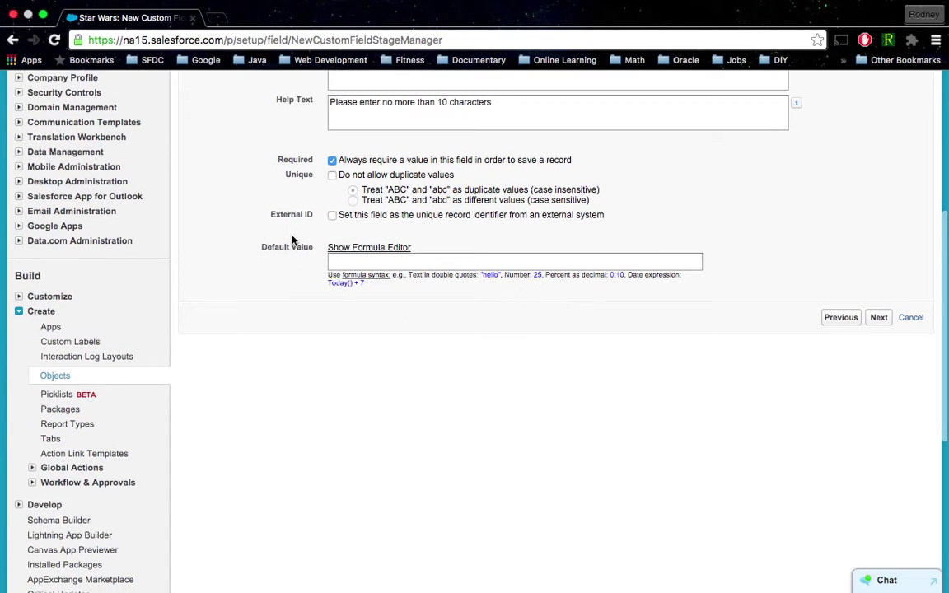
pyautogui.click(878, 319)
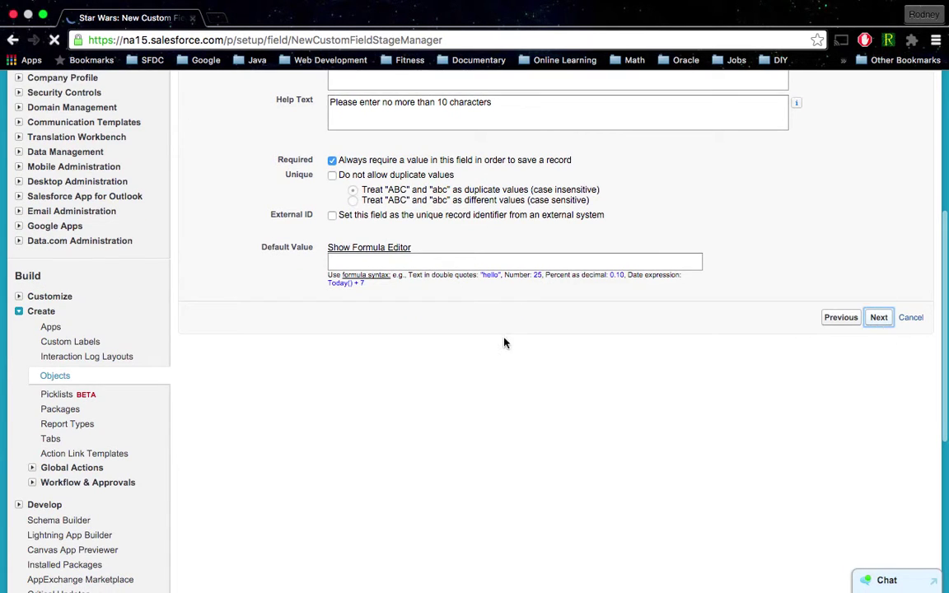
# - Examine the profile list in the field-level security settings, including the Visible column for each profile
pyautogui.scroll(-2, 505, 342)
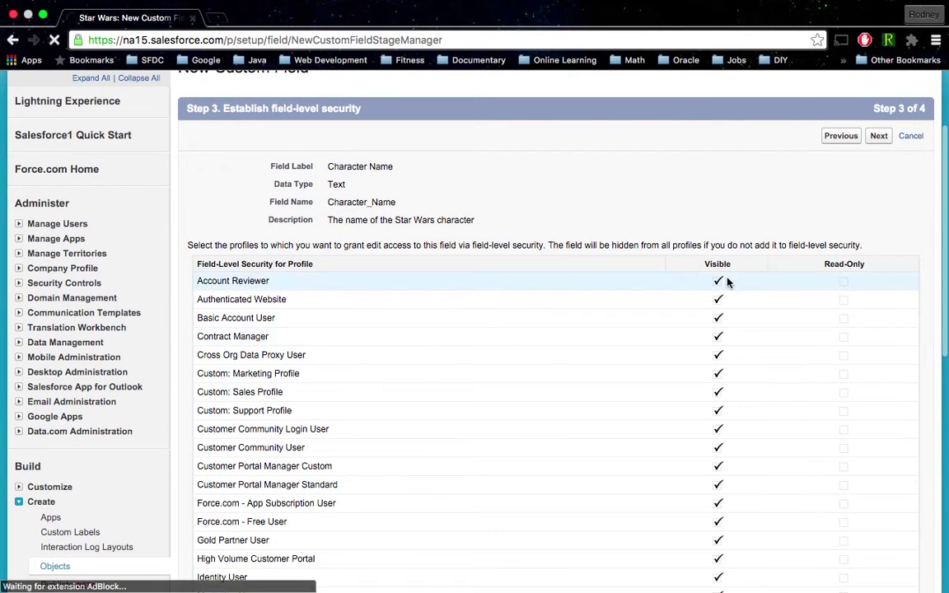
pyautogui.scroll(-3, 703, 406)
pyautogui.scroll(-2, 703, 406)
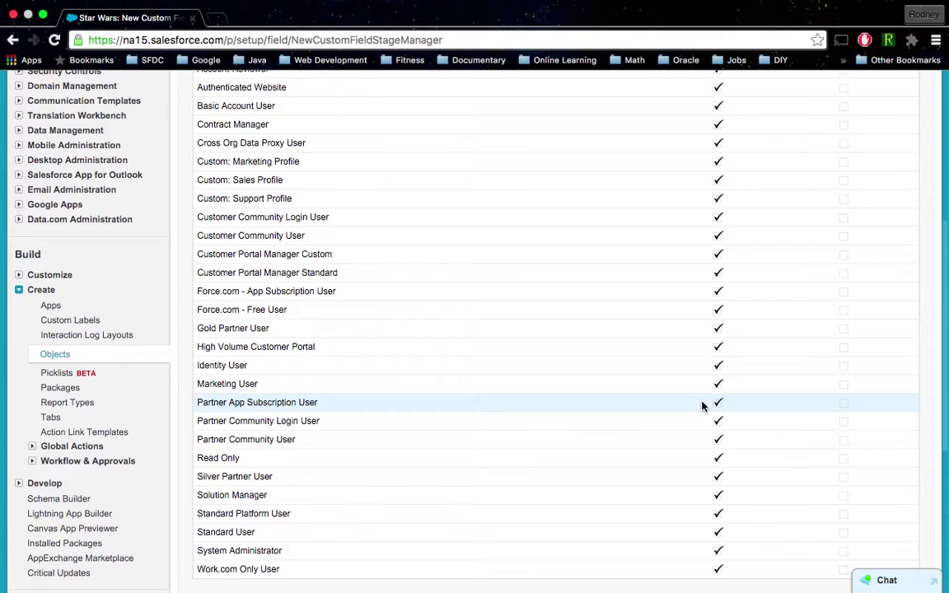
pyautogui.scroll(-4, 703, 406)
pyautogui.scroll(10, 703, 406)
pyautogui.scroll(1, 703, 406)
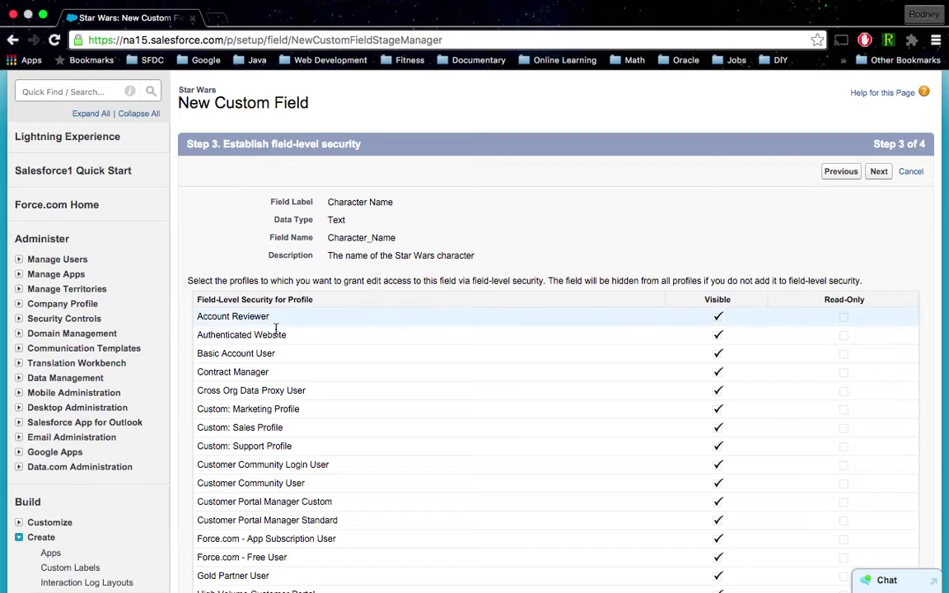
pyautogui.scroll(-10, 276, 328)
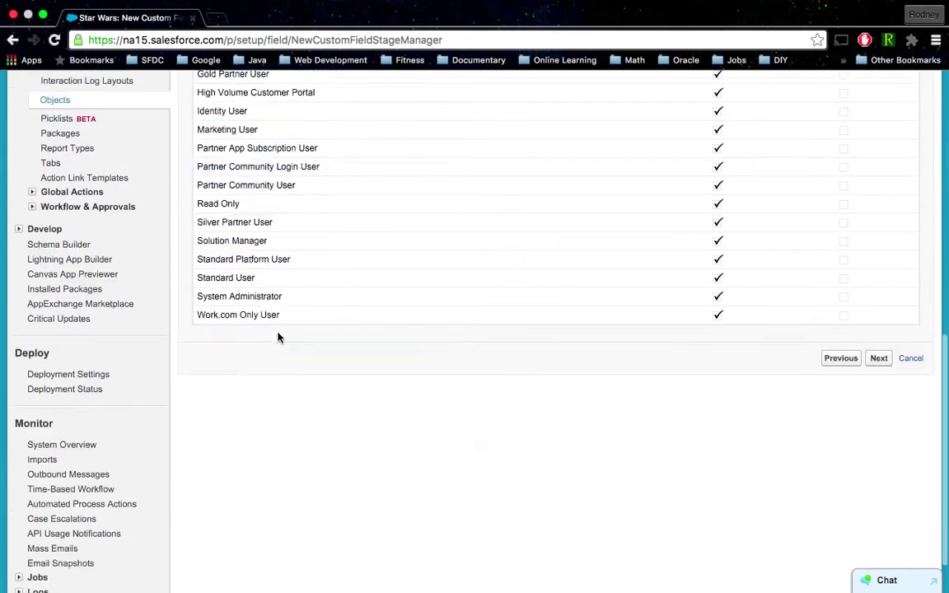
pyautogui.scroll(10, 278, 338)
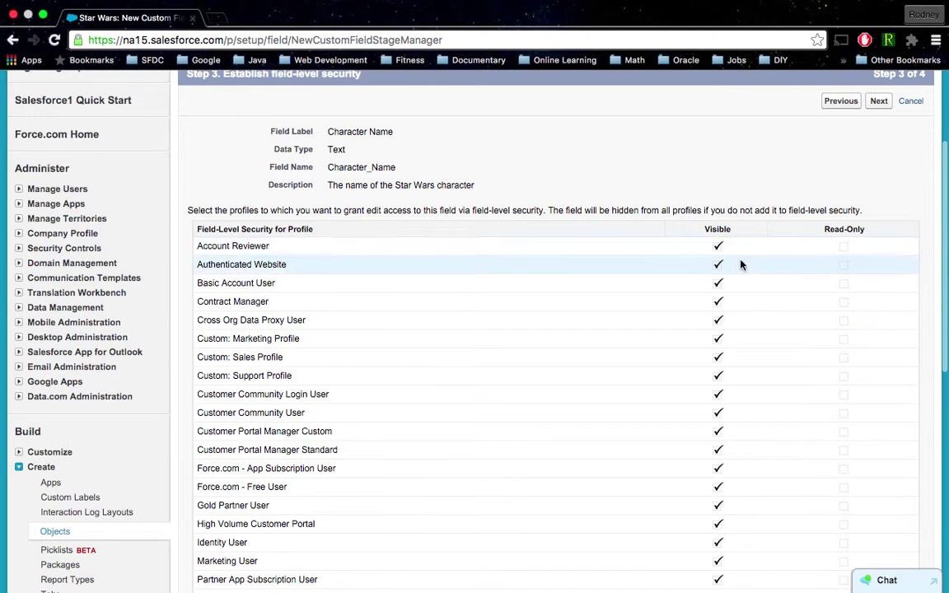
# - Try to clear the Account Reviewer profile's visibility and inspect the Visible and Read-Only options of the other profiles
pyautogui.click(718, 247)
pyautogui.click(719, 249)
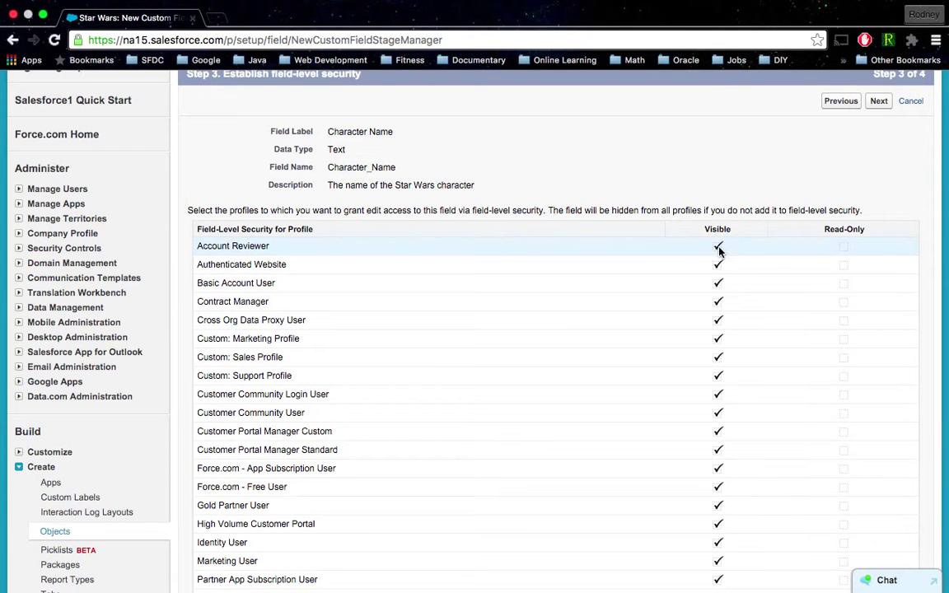
pyautogui.scroll(-8, 718, 250)
pyautogui.scroll(5, 718, 250)
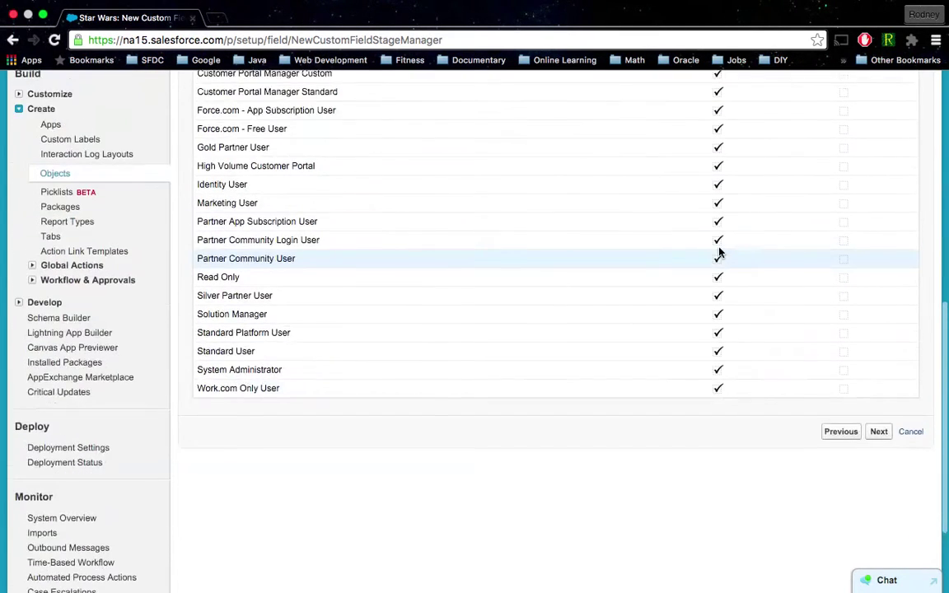
pyautogui.scroll(2, 718, 248)
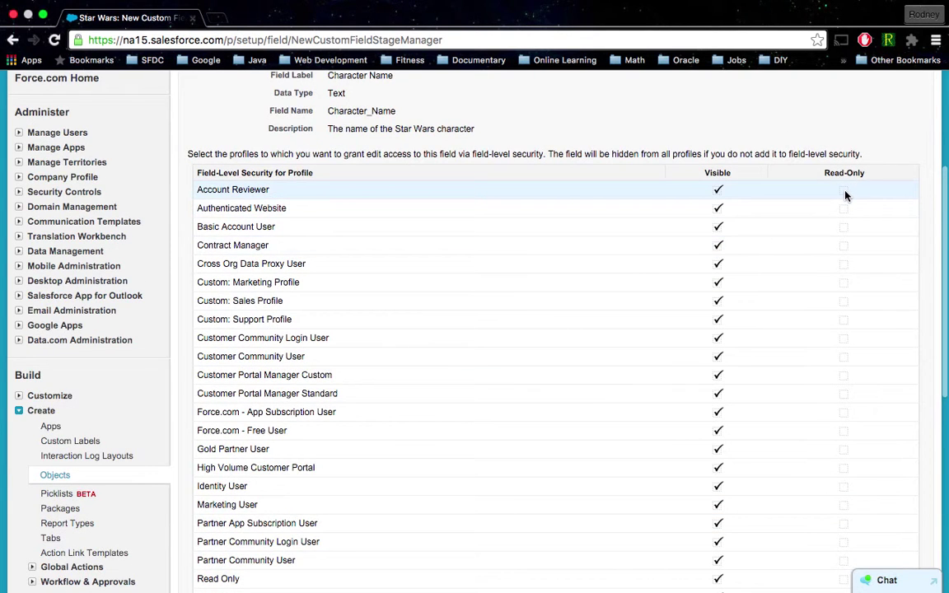
pyautogui.scroll(4, 844, 195)
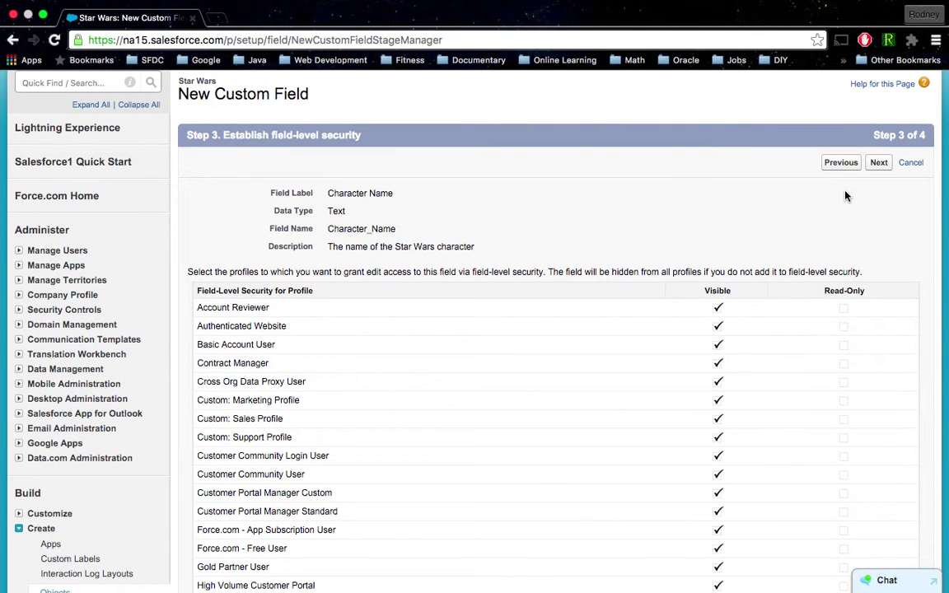
pyautogui.scroll(-1, 845, 195)
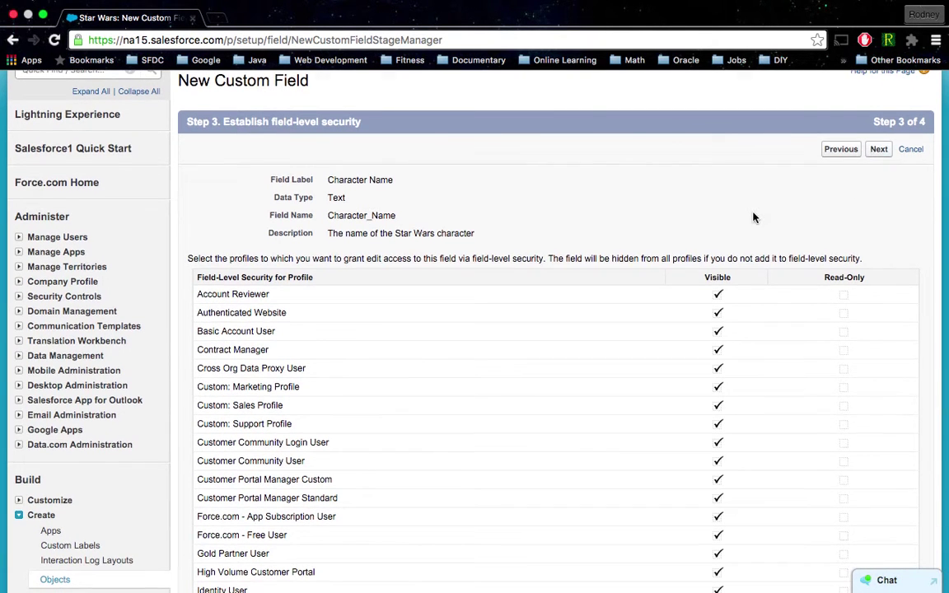
pyautogui.scroll(-4, 752, 216)
pyautogui.scroll(-7, 752, 216)
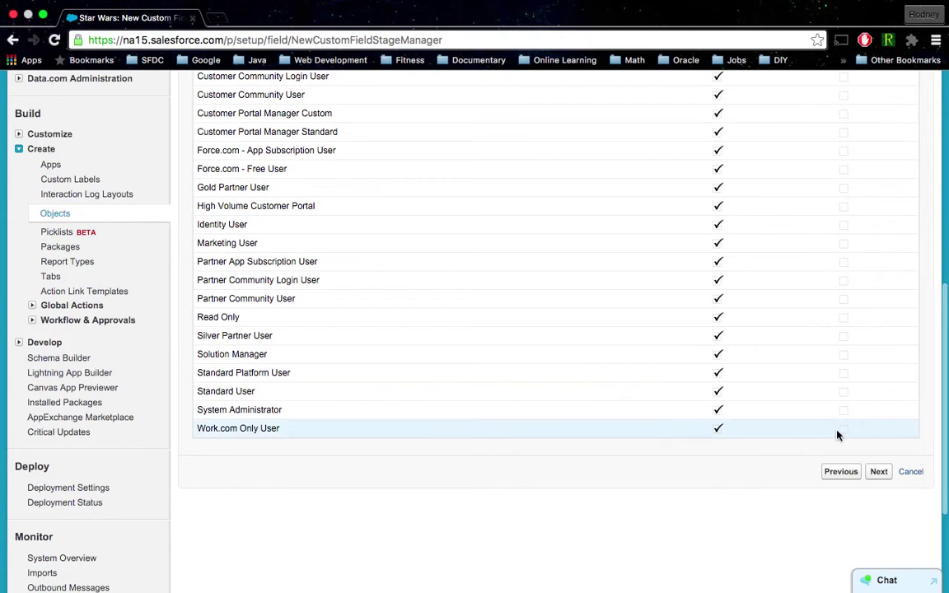
# - Go back to the field details, remove the required setting, and continue to field-level security again
pyautogui.click(838, 472)
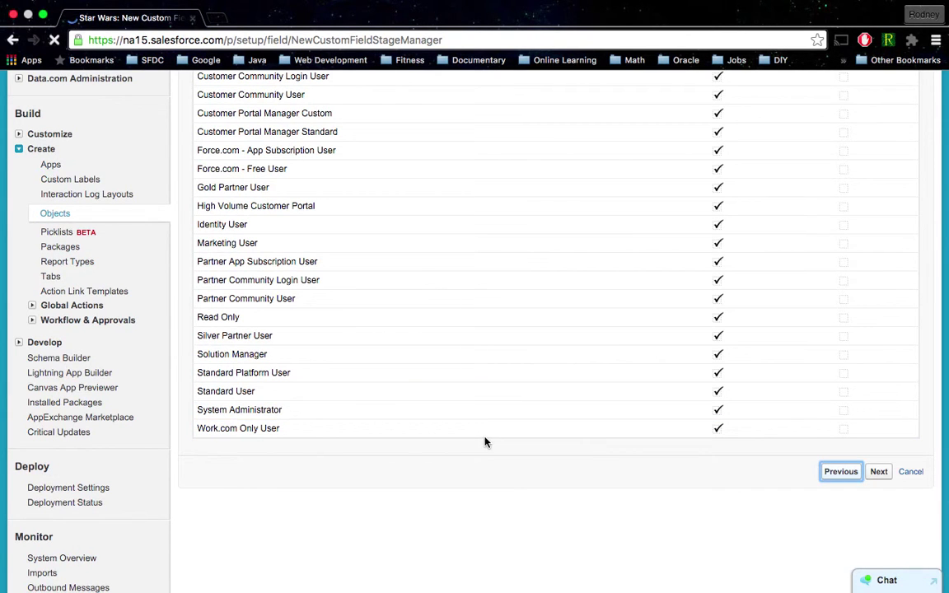
pyautogui.scroll(-6, 394, 352)
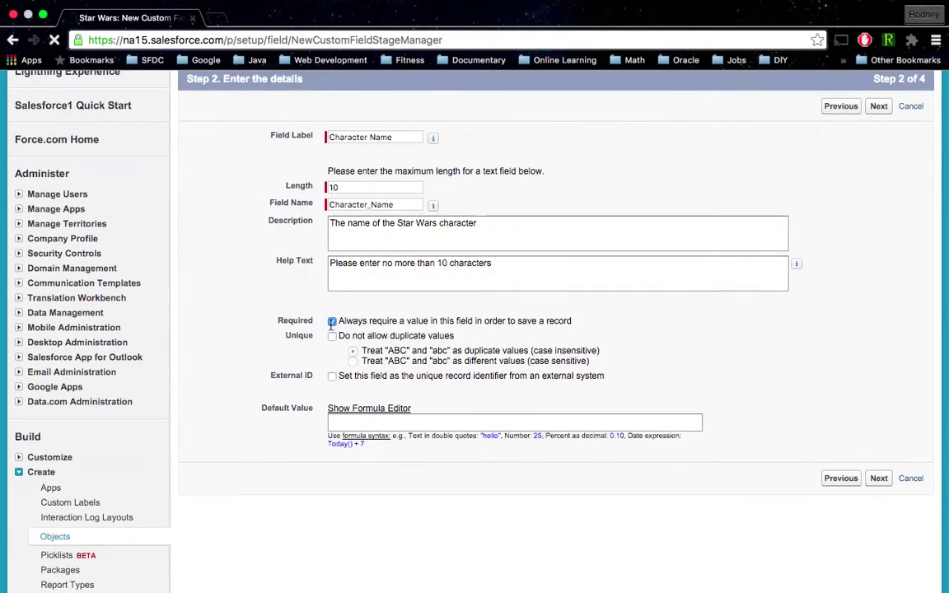
pyautogui.click(332, 325)
pyautogui.click(884, 483)
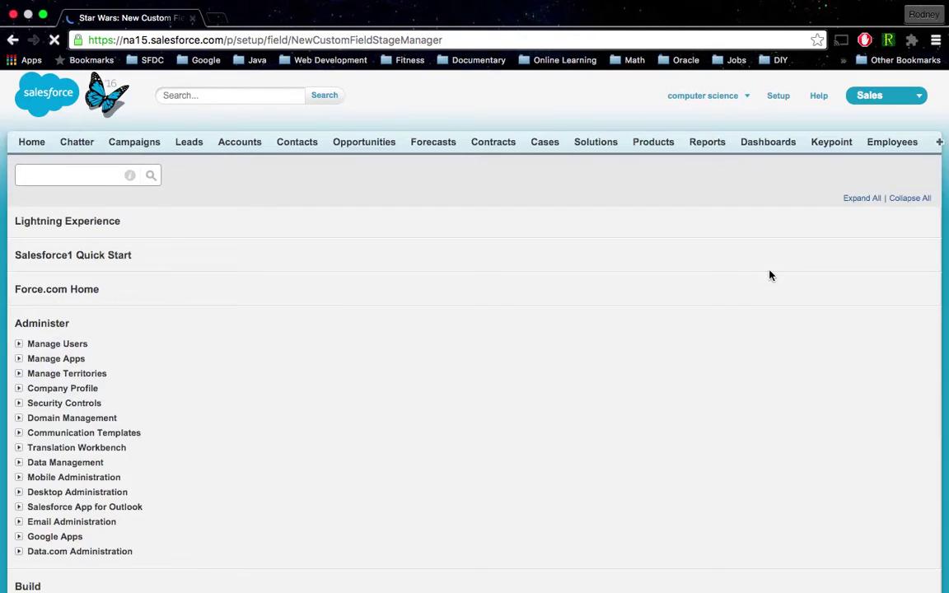
# - Toggle the Visible setting on and back off for all profiles at once
pyautogui.scroll(-5, 770, 275)
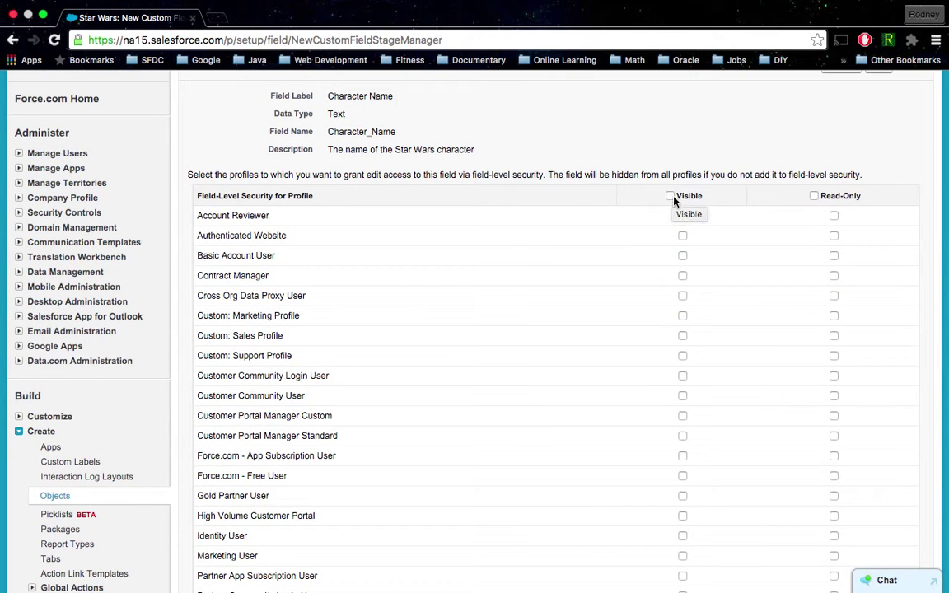
pyautogui.click(670, 197)
pyautogui.click(671, 197)
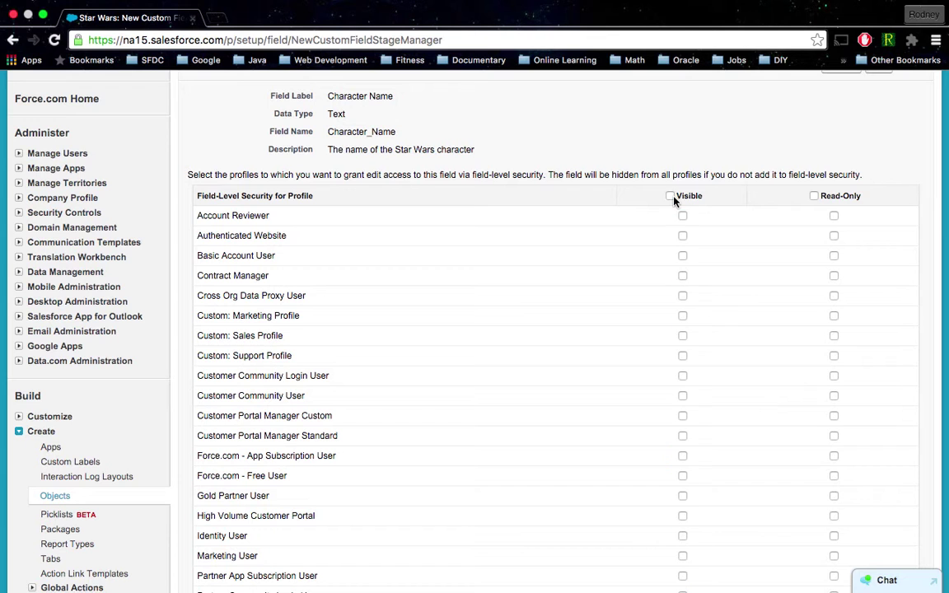
# - Toggle read-only access for Account Reviewer and visibility for Authenticated Website on and back off
pyautogui.click(834, 216)
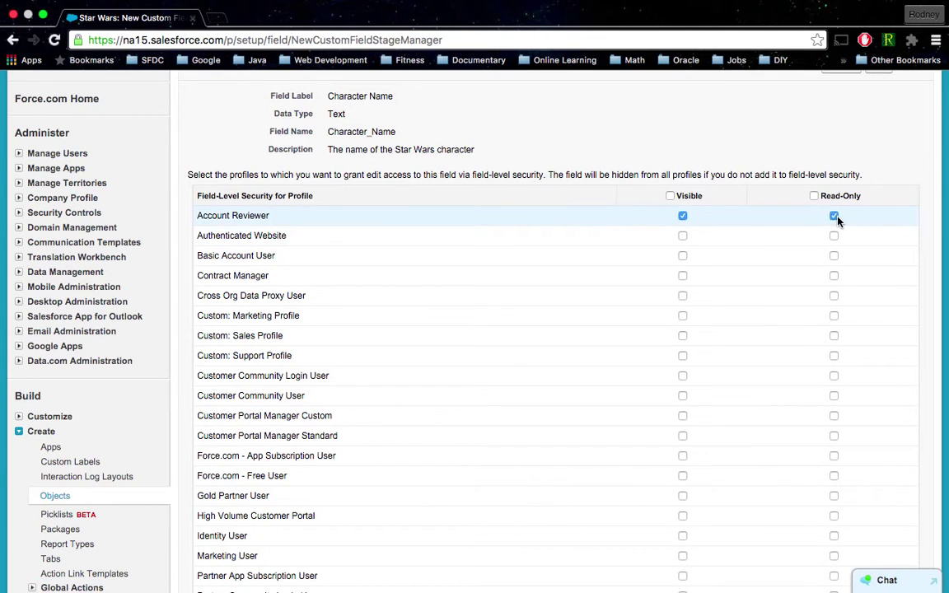
pyautogui.click(682, 216)
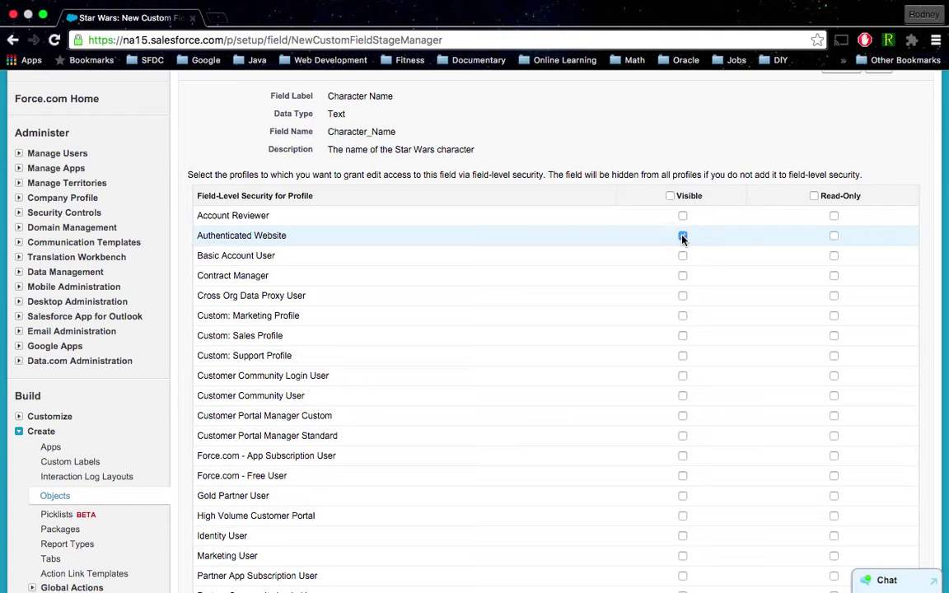
pyautogui.click(682, 236)
# - Return to the field details, set the Character Name field to always require a value, and continue to field-level security
pyautogui.scroll(-10, 680, 240)
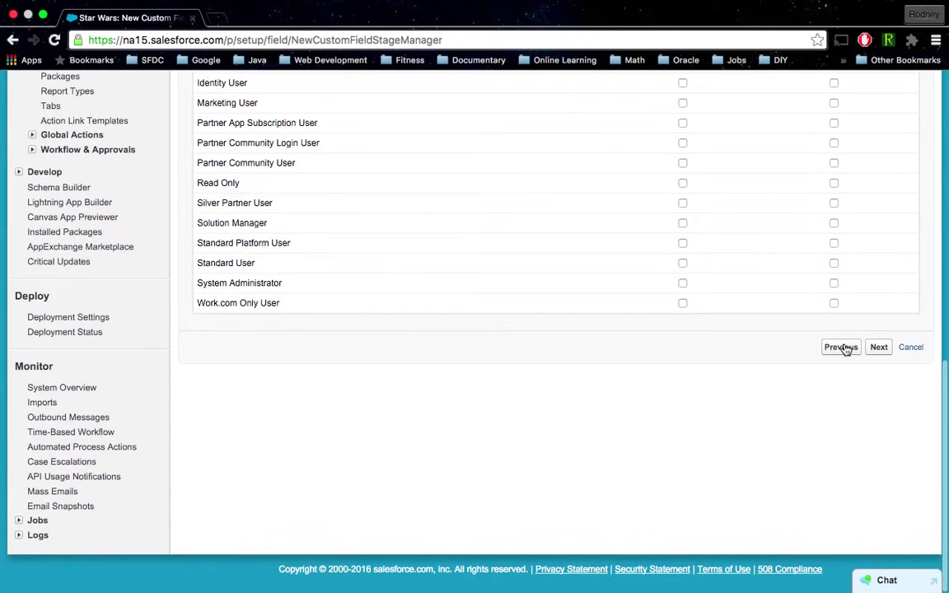
pyautogui.click(844, 348)
pyautogui.scroll(-2, 371, 366)
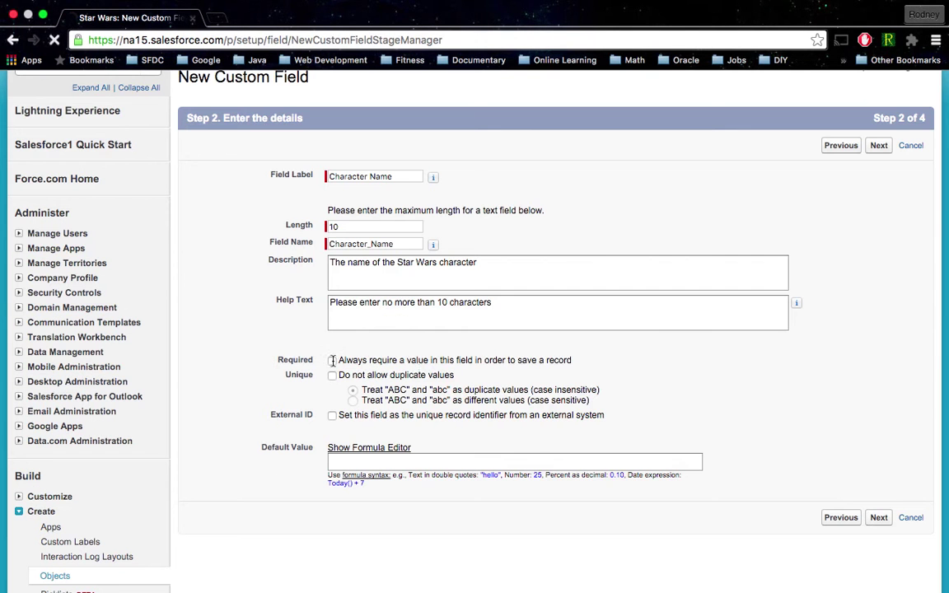
pyautogui.click(332, 360)
pyautogui.click(879, 517)
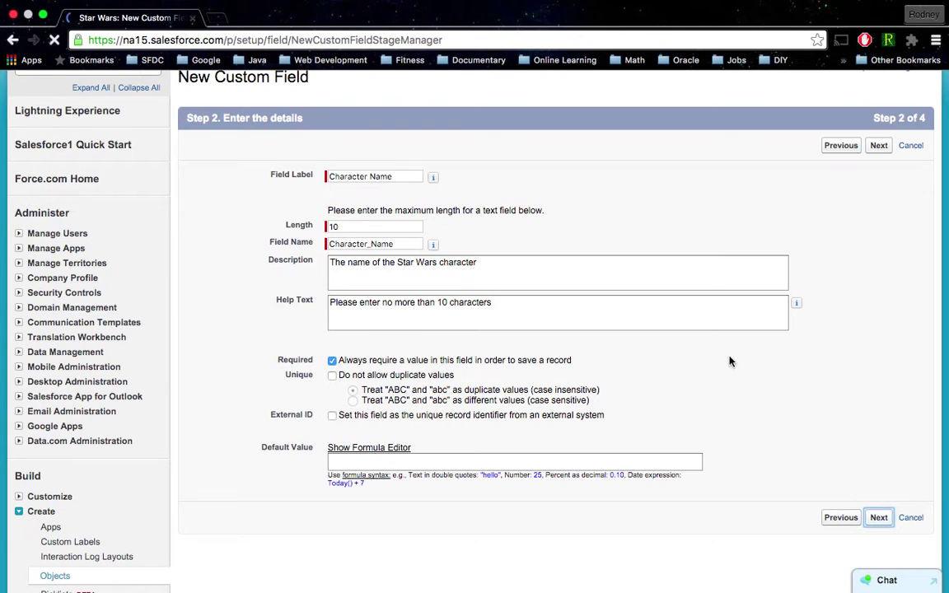
# - Review the Visible column for all profiles of the required field and proceed to the page layout assignment
pyautogui.scroll(-2, 731, 359)
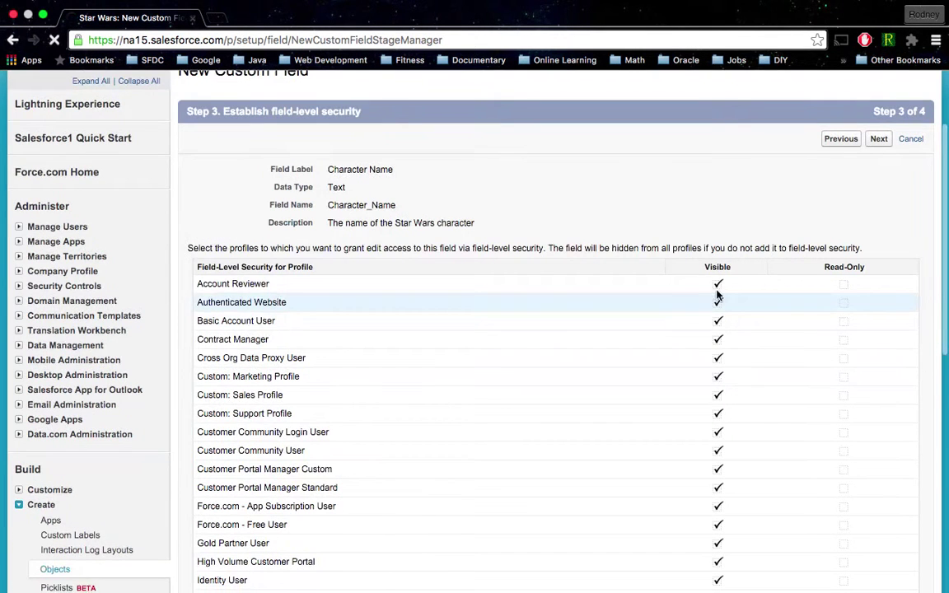
pyautogui.moveTo(717, 294); pyautogui.dragTo(715, 338)
pyautogui.scroll(-3, 716, 339)
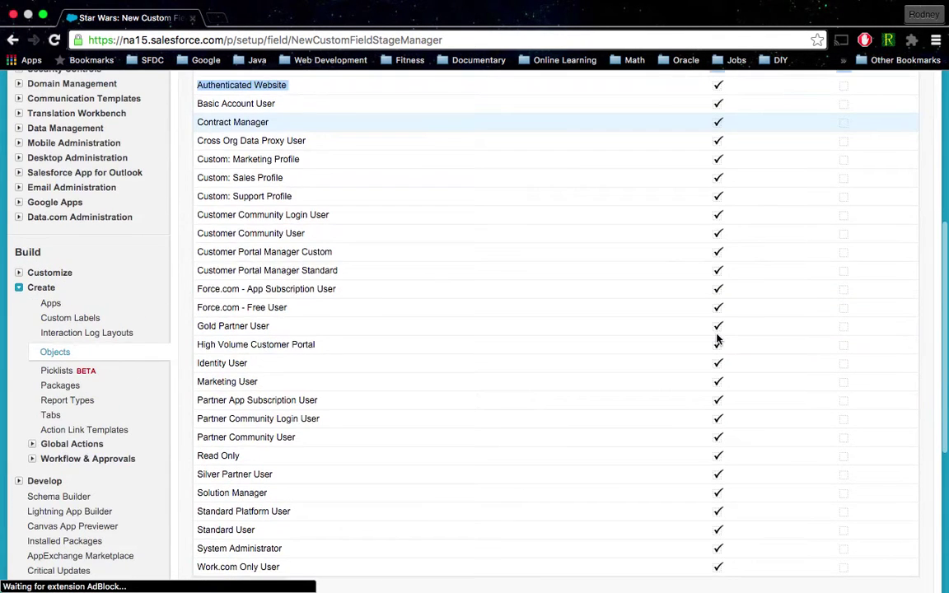
pyautogui.scroll(5, 716, 339)
pyautogui.click(879, 204)
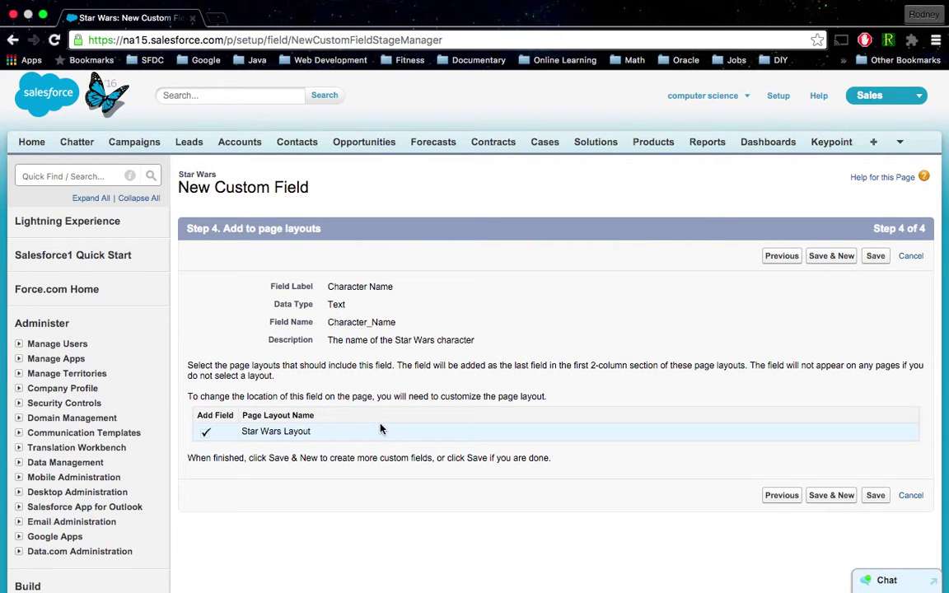
# - Save the Character Name field on the Star Wars Layout and review it in the Star Wars object's custom fields
pyautogui.click(321, 434)
pyautogui.moveTo(321, 434); pyautogui.dragTo(240, 431)
pyautogui.click(875, 497)
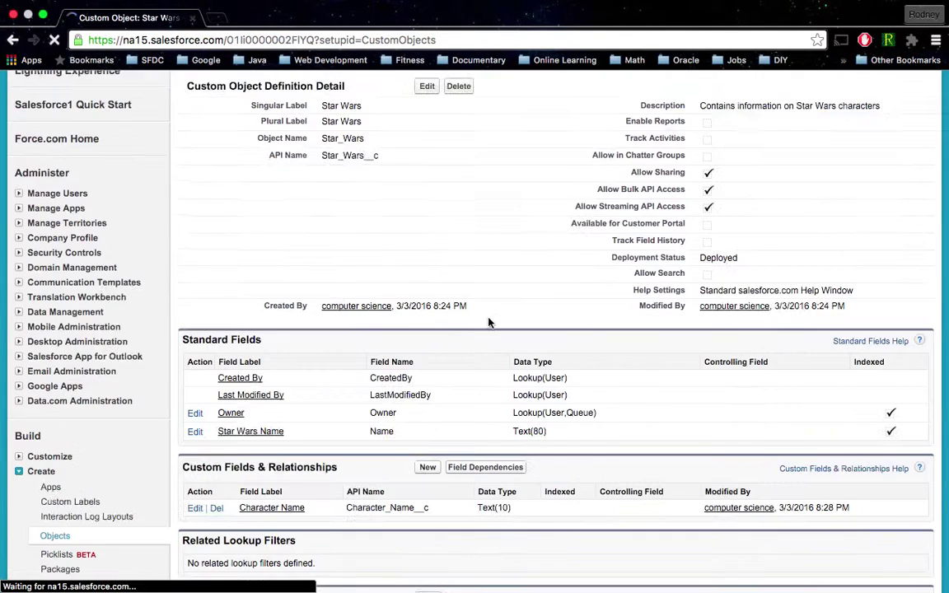
pyautogui.scroll(-1, 490, 322)
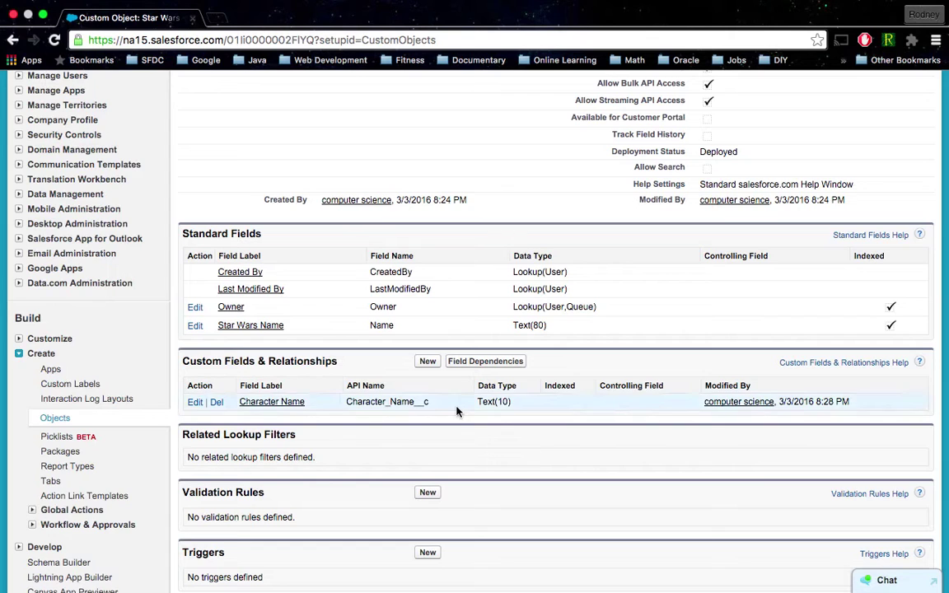
pyautogui.scroll(5, 458, 412)
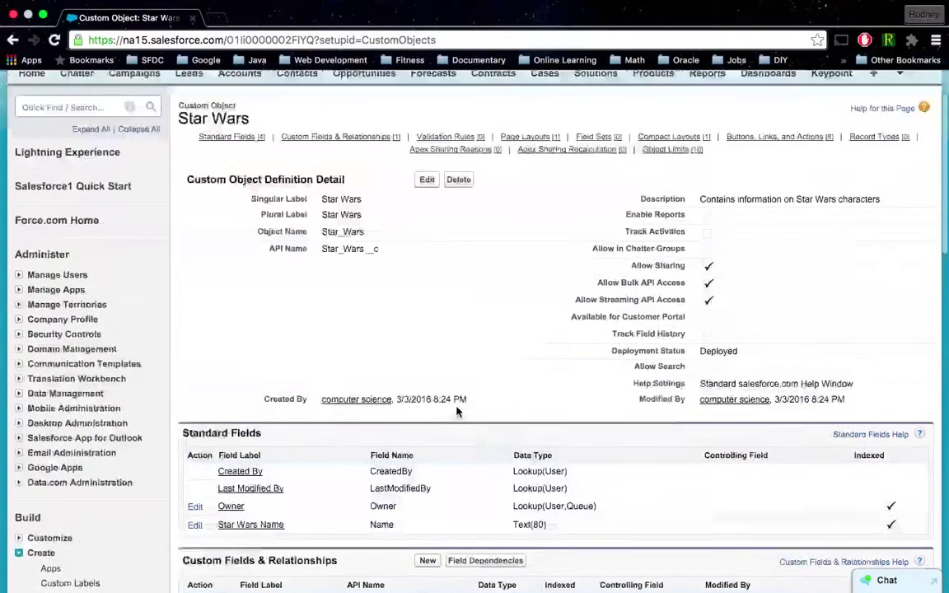